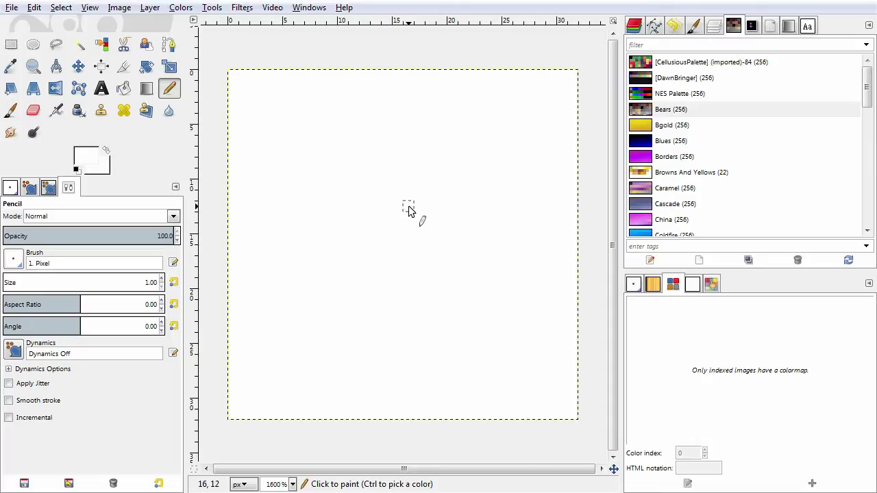
- Set the foreground colour to pure red, ff0000
{"action": "left_click", "coordinate": [81, 152]}
{"action": "left_click", "coordinate": [561, 186]}
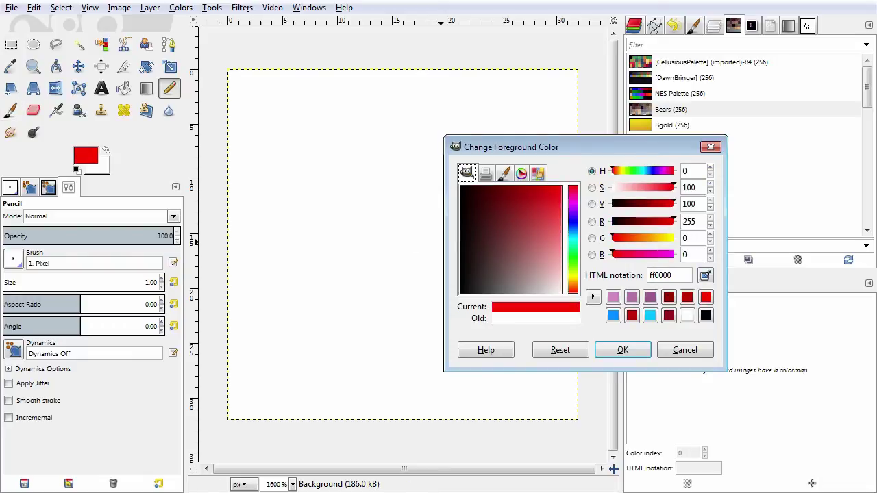
{"action": "left_click", "coordinate": [622, 349]}
- Pencil a red rectangle outline about 11 by 13 pixels near the canvas centre with straight lines and bucket-fill its interior red
{"action": "left_click", "coordinate": [375, 195]}
{"action": "left_click", "coordinate": [375, 326], "text": "shift"}
{"action": "left_click", "coordinate": [485, 327], "text": "shift"}
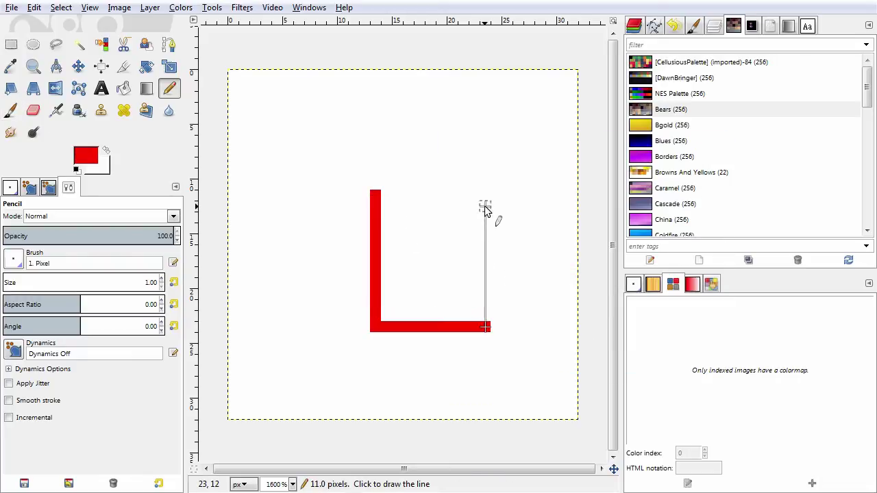
{"action": "left_click", "coordinate": [485, 195], "text": "shift"}
{"action": "left_click", "coordinate": [408, 216], "text": "shift"}
{"action": "left_click", "coordinate": [387, 195], "text": "shift"}
{"action": "left_click", "coordinate": [461, 195], "text": "shift"}
{"action": "key", "text": "shift+b"}
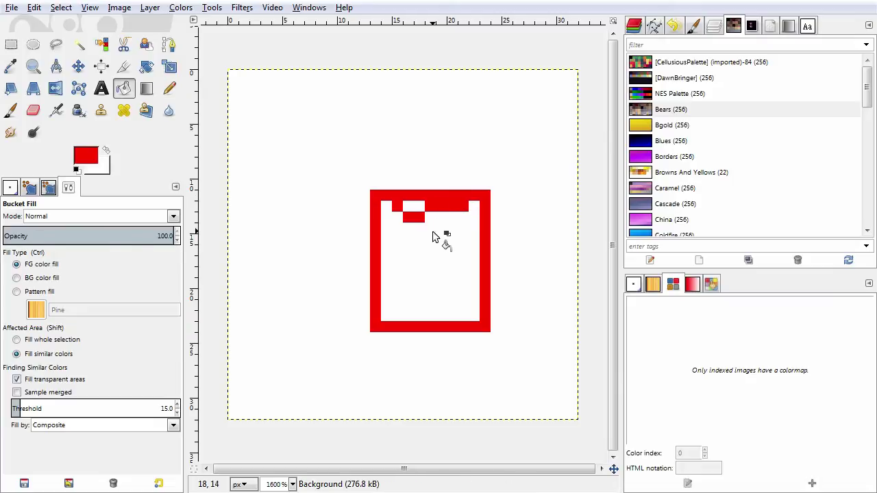
{"action": "left_click", "coordinate": [433, 236]}
- Sample white from the background and pencil two one-pixel eyes on the red block, one on its right edge
{"action": "key", "text": "n"}
{"action": "left_click", "coordinate": [454, 157], "text": "ctrl"}
{"action": "left_click", "coordinate": [485, 250]}
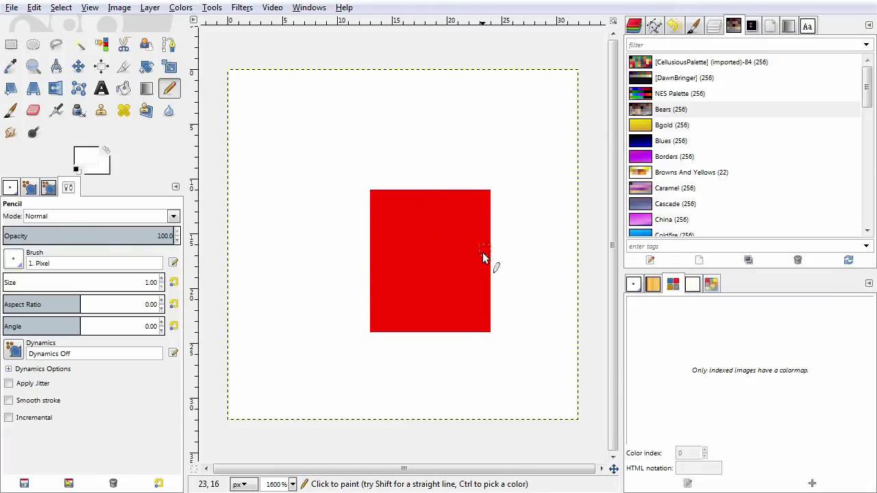
{"action": "left_click", "coordinate": [398, 250]}
- Undo the first mouth stroke and pencil a white smile with a five-pixel base and raised one-pixel corners
{"action": "scroll", "coordinate": [417, 307], "scroll_direction": "down", "scroll_amount": 1}
{"action": "scroll", "coordinate": [415, 281], "scroll_direction": "up", "scroll_amount": 2}
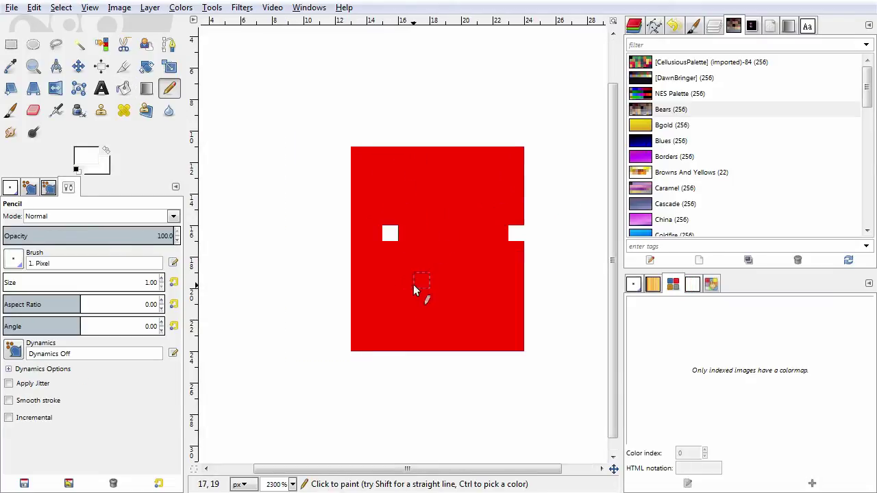
{"action": "mouse_move", "coordinate": [394, 307]}
{"action": "left_mouse_down"}
{"action": "mouse_move", "coordinate": [476, 323]}
{"action": "mouse_move", "coordinate": [499, 311]}
{"action": "left_mouse_up"}
{"action": "key", "text": "ctrl+z"}
{"action": "left_click", "coordinate": [407, 293]}
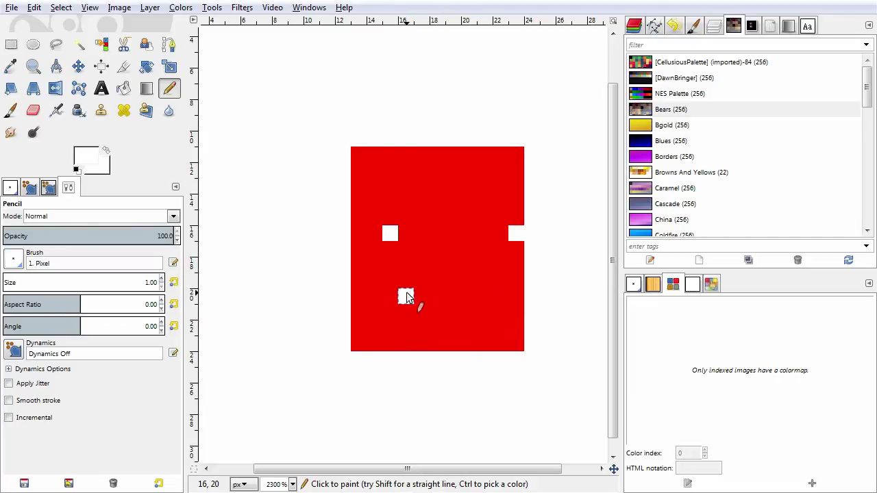
{"action": "mouse_move", "coordinate": [406, 292]}
{"action": "left_mouse_down"}
{"action": "mouse_move", "coordinate": [470, 313]}
{"action": "mouse_move", "coordinate": [505, 306]}
{"action": "left_mouse_up"}
{"action": "scroll", "coordinate": [456, 235], "scroll_direction": "down", "scroll_amount": 2}
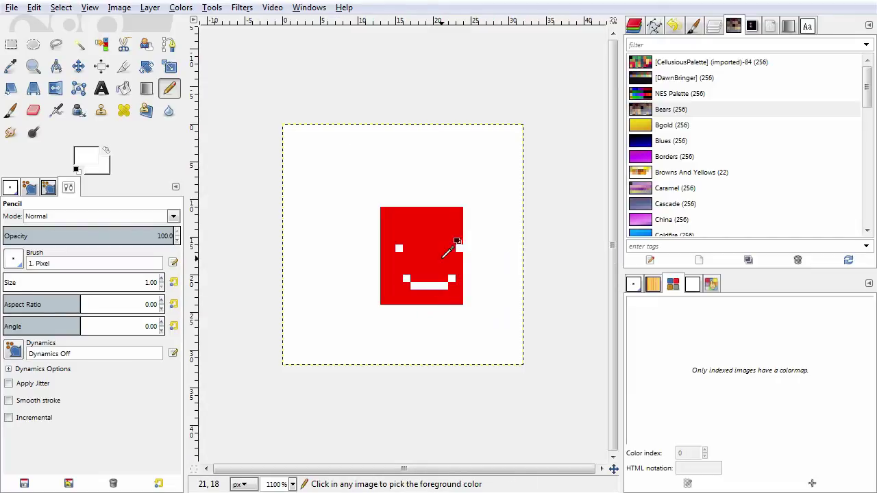
{"action": "left_click", "coordinate": [423, 241]}
{"action": "scroll", "coordinate": [432, 233], "scroll_direction": "up", "scroll_amount": 1}
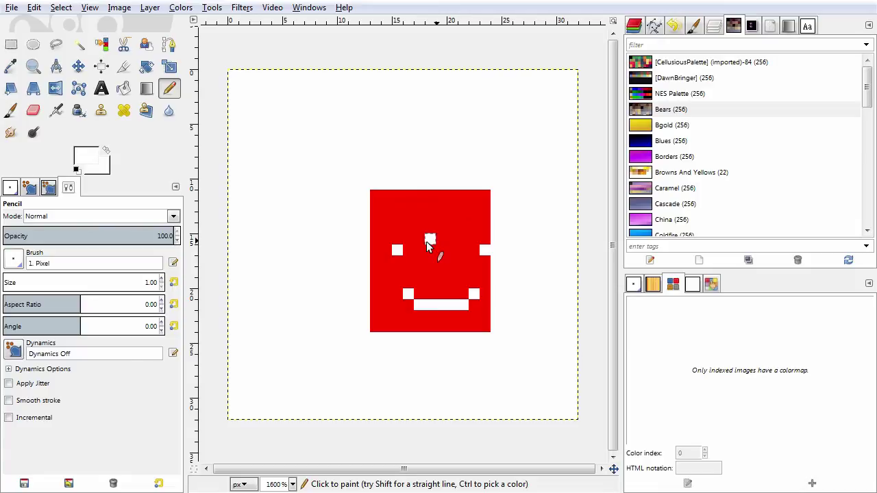
{"action": "key", "text": "ctrl+z"}
- Sample the face's red and darken the foreground colour by setting its value (V) to 60
{"action": "scroll", "coordinate": [432, 244], "scroll_direction": "up", "scroll_amount": 1}
{"action": "left_click", "coordinate": [435, 242], "text": "ctrl"}
{"action": "left_click", "coordinate": [97, 160]}
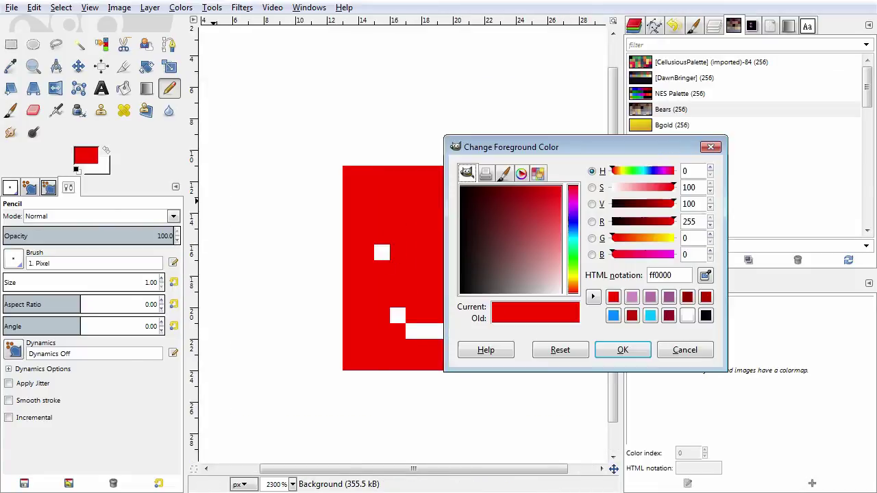
{"action": "double_click", "coordinate": [689, 204]}
{"action": "type", "text": "60"}
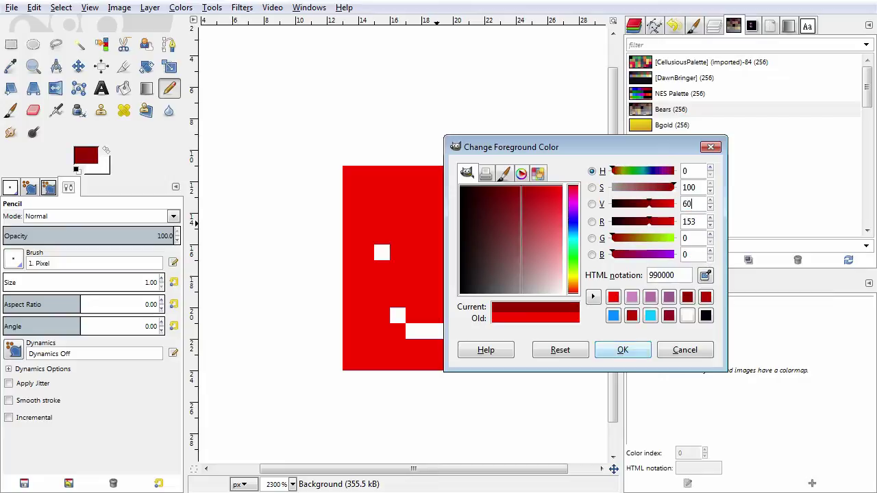
{"action": "key", "text": "Return"}
- Draw a straight dark red line across the face below its top three pixel rows and bucket-fill the red area beneath it
{"action": "left_click", "coordinate": [349, 221]}
{"action": "left_click", "coordinate": [511, 220], "text": "shift"}
{"action": "key", "text": "shift+b"}
{"action": "left_click", "coordinate": [467, 242]}
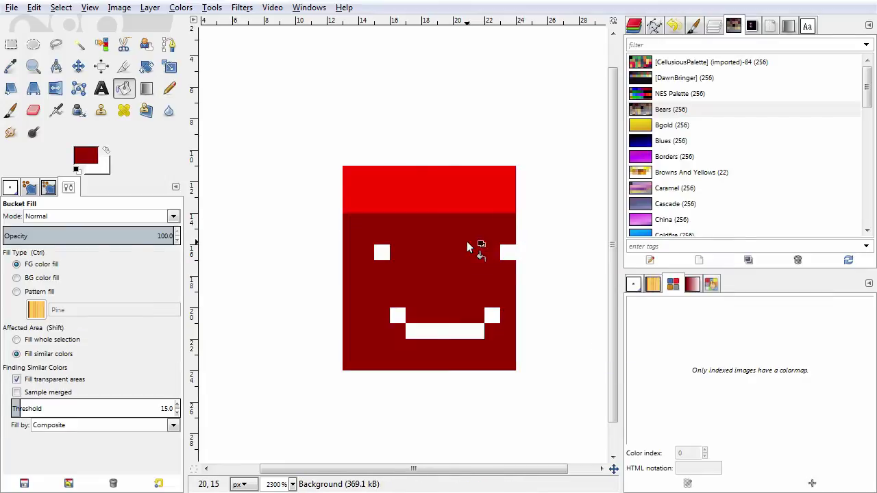
- With the Pencil, sample the bright red of the top band and then the dark red of the face as foreground colour
{"action": "key", "text": "n"}
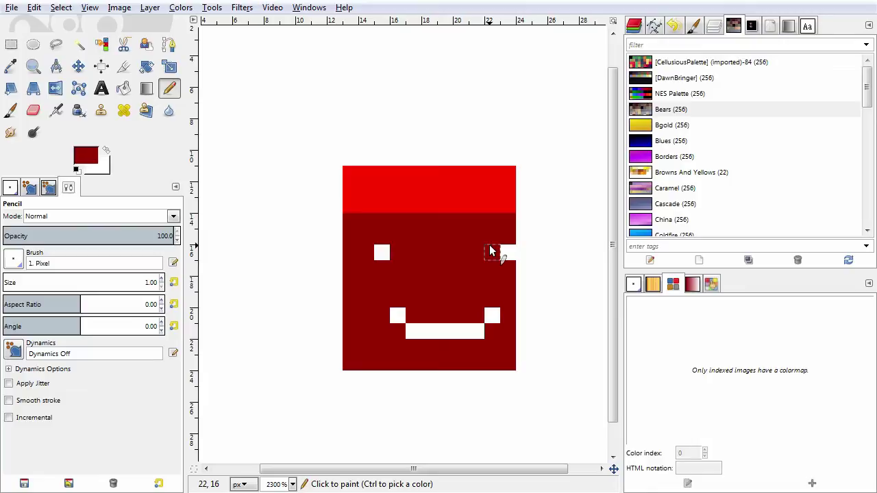
{"action": "left_click", "coordinate": [500, 199], "text": "ctrl"}
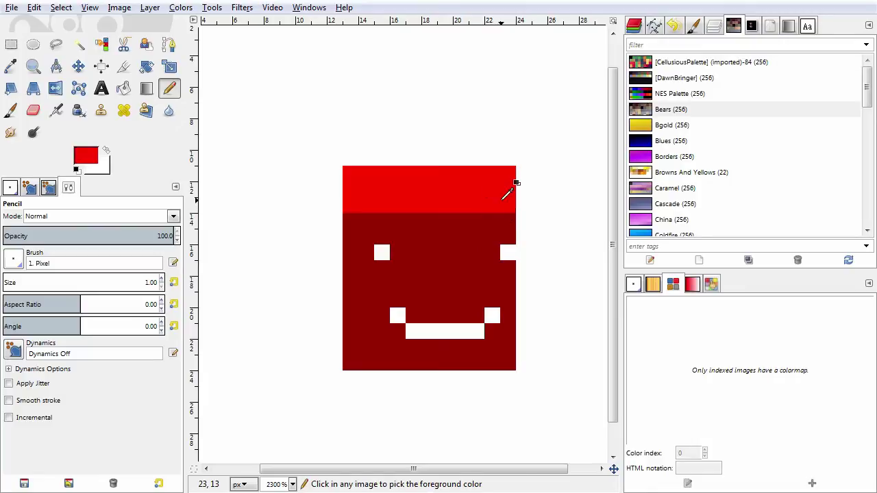
{"action": "left_click", "coordinate": [442, 259], "text": "ctrl"}
{"action": "scroll", "coordinate": [459, 250], "scroll_direction": "down", "scroll_amount": 4}
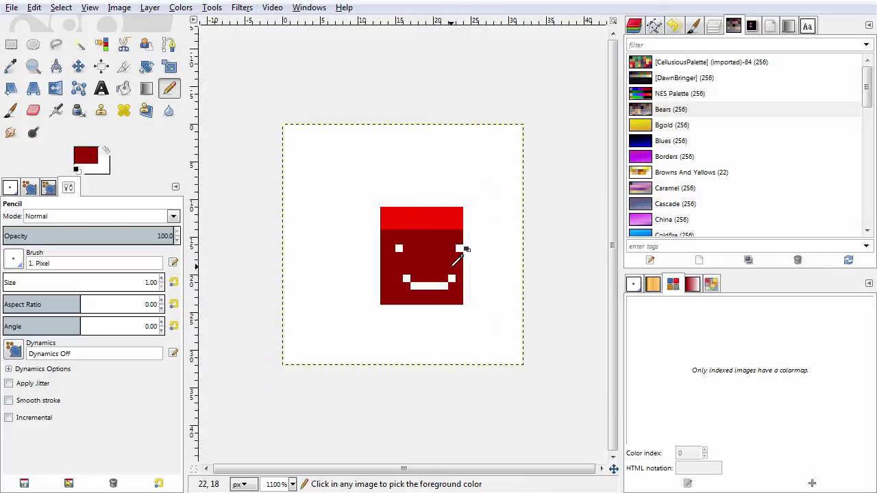
{"action": "scroll", "coordinate": [411, 248], "scroll_direction": "up", "scroll_amount": 5}
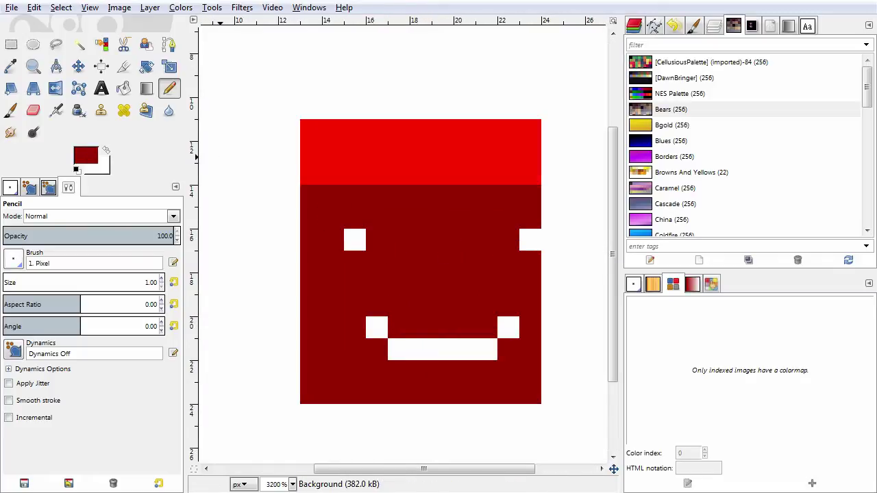
- Create a new blank 32 by 32 pixel image
{"action": "left_click", "coordinate": [11, 7]}
{"action": "left_click", "coordinate": [22, 24]}
{"action": "key", "text": "Return"}
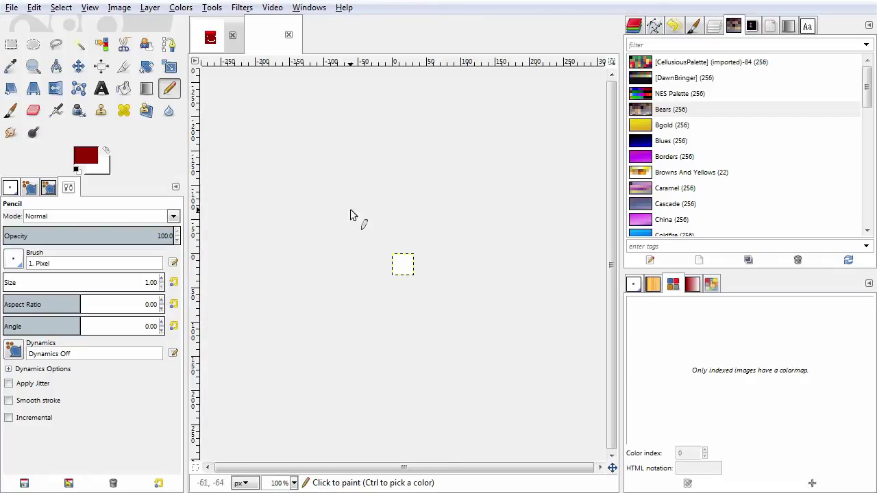
{"action": "scroll", "coordinate": [403, 250], "scroll_direction": "up", "scroll_amount": 7}
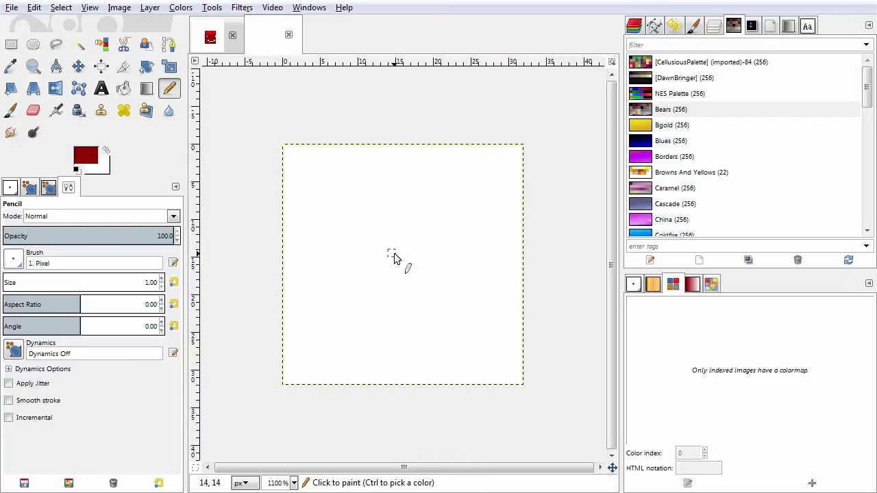
- Switch back and forth between the face image and the blank image, ending on the face image
{"action": "left_click", "coordinate": [215, 50]}
{"action": "left_click", "coordinate": [252, 52]}
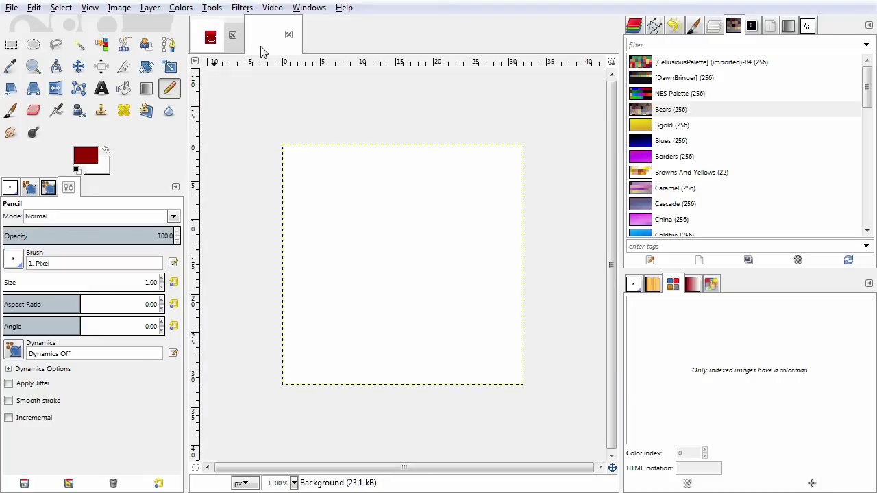
{"action": "left_click", "coordinate": [209, 38]}
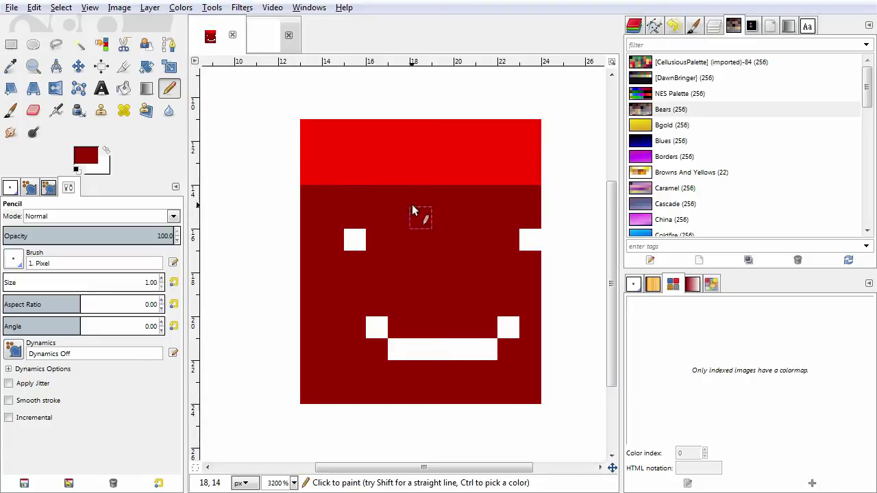
{"action": "left_click", "coordinate": [274, 40]}
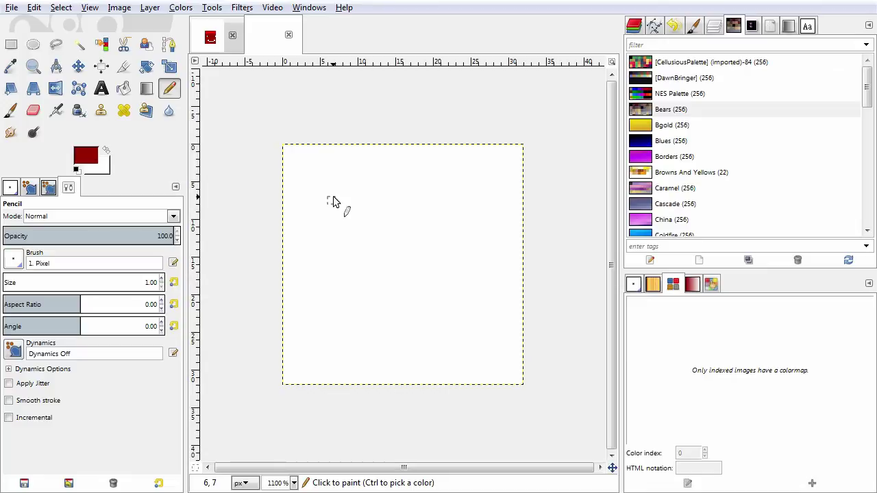
{"action": "left_click", "coordinate": [210, 37]}
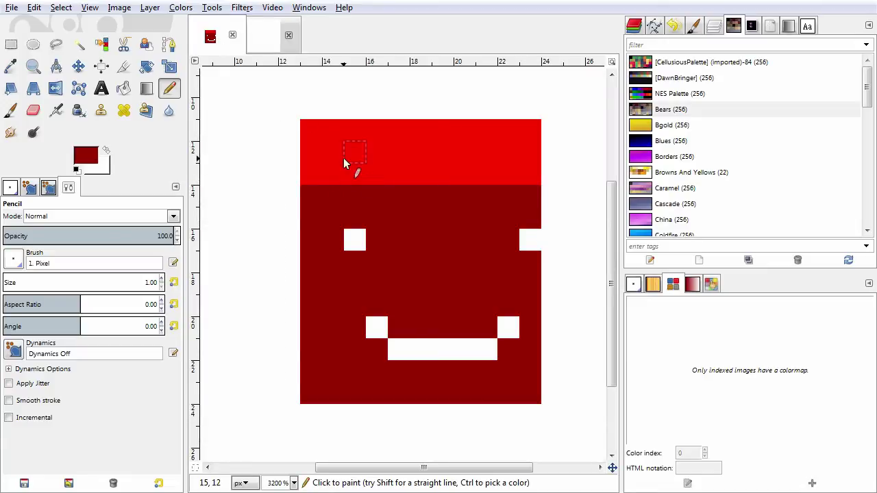
- Sample the bright red and pencil one more row of pixels along the top of the face
{"action": "left_click", "coordinate": [352, 137], "text": "ctrl"}
{"action": "left_click", "coordinate": [310, 113]}
{"action": "left_click_drag", "start_coordinate": [311, 113], "coordinate": [524, 117]}
{"action": "scroll", "coordinate": [485, 157], "scroll_direction": "down", "scroll_amount": 3}
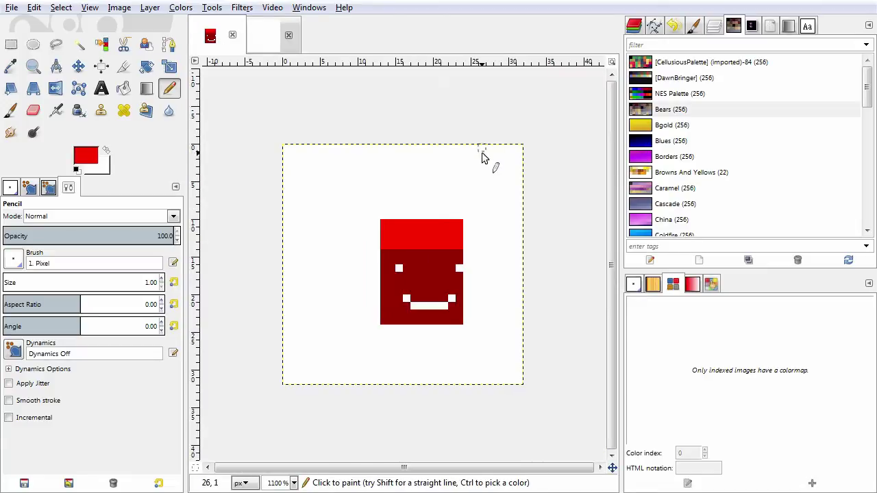
- Sample the dark red of the face and set the foreground colour's value (V) to 55
{"action": "scroll", "coordinate": [422, 233], "scroll_direction": "up", "scroll_amount": 3}
{"action": "scroll", "coordinate": [422, 233], "scroll_direction": "down", "scroll_amount": 2}
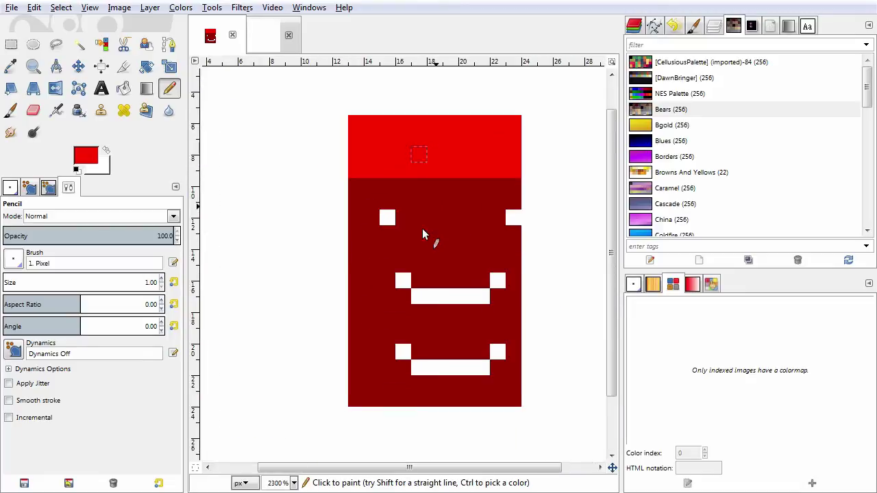
{"action": "scroll", "coordinate": [425, 209], "scroll_direction": "up", "scroll_amount": 1}
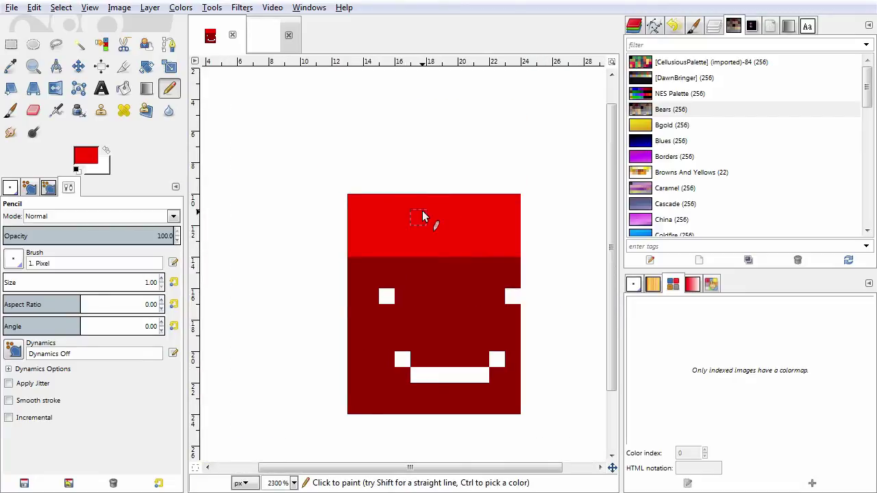
{"action": "left_click", "coordinate": [425, 295], "text": "ctrl"}
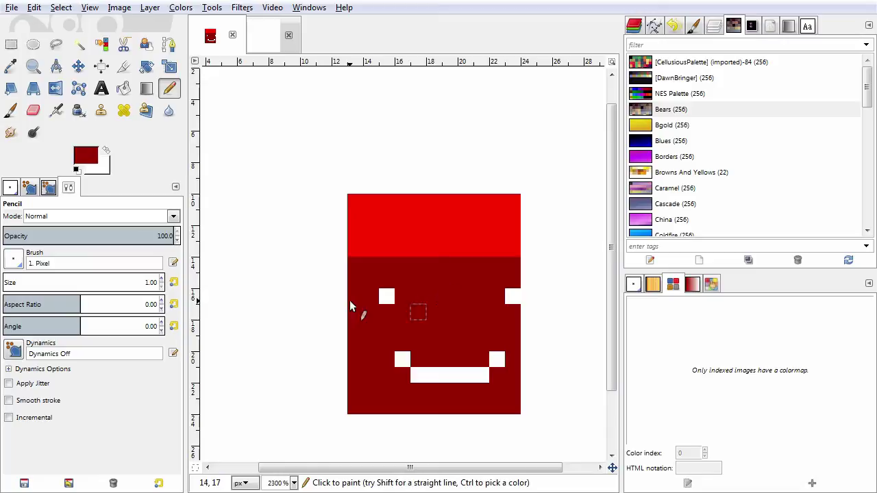
{"action": "left_click", "coordinate": [89, 156]}
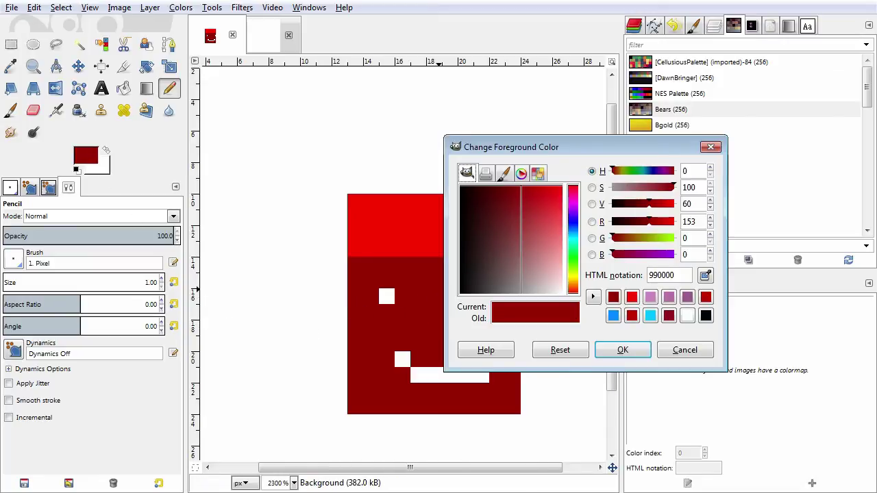
{"action": "left_click", "coordinate": [690, 204]}
{"action": "key", "text": "BackSpace"}
{"action": "key", "text": "BackSpace"}
{"action": "type", "text": "55"}
{"action": "key", "text": "Return"}
{"action": "left_click", "coordinate": [599, 348]}
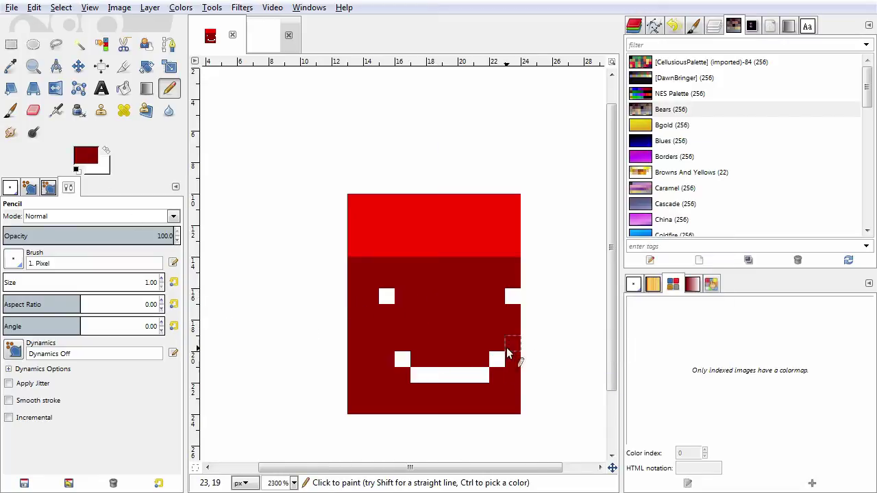
- Pencil a slightly darker diagonal shading edge across the lower face and set the Bucket Fill threshold to 0.0 for filling the shaded corner
{"action": "mouse_move", "coordinate": [507, 352]}
{"action": "left_mouse_down"}
{"action": "mouse_move", "coordinate": [462, 344]}
{"action": "mouse_move", "coordinate": [422, 386]}
{"action": "mouse_move", "coordinate": [397, 396]}
{"action": "left_mouse_up"}
{"action": "key", "text": "shift+b"}
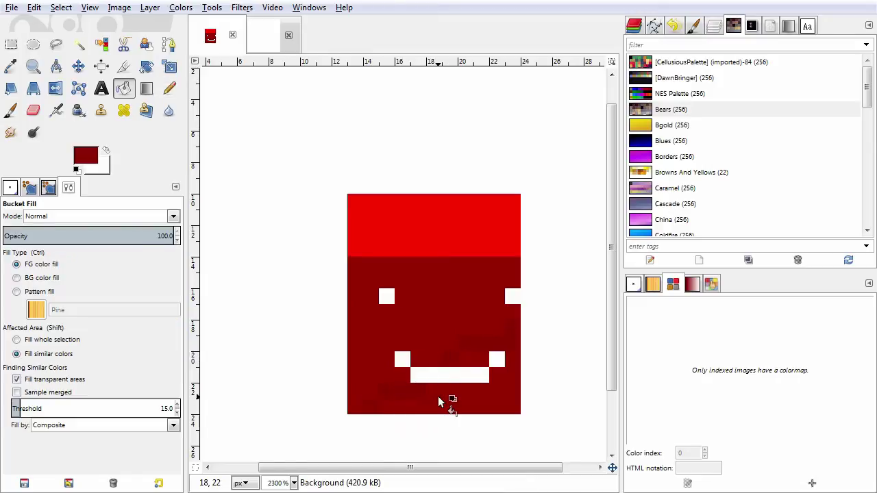
{"action": "key", "text": "z"}
{"action": "key", "text": "n"}
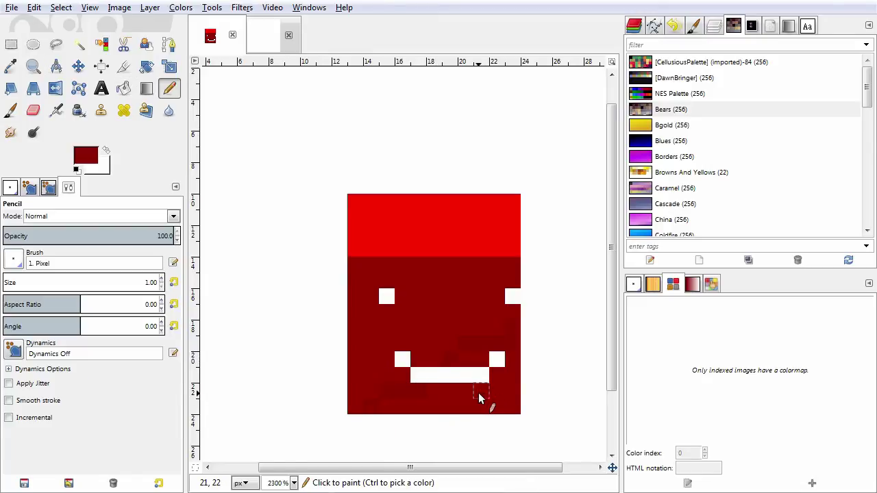
{"action": "key", "text": "shift+b"}
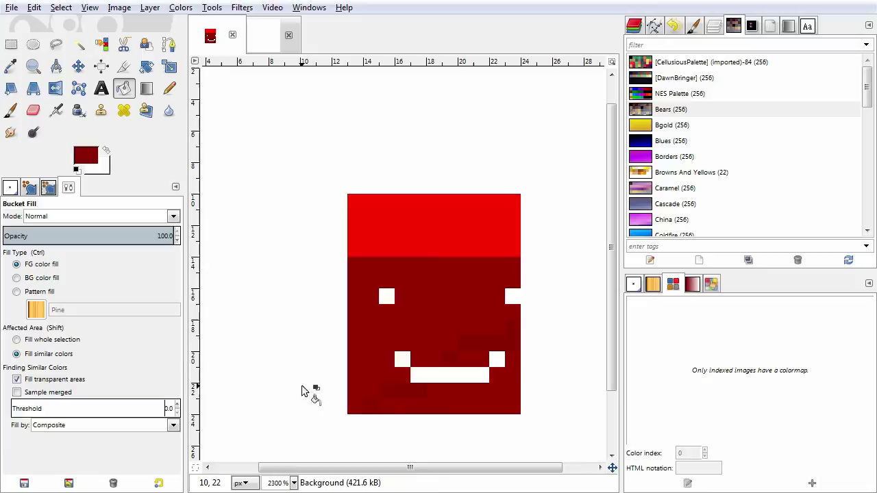
{"action": "key", "text": "n"}
- Examine the subtle shading on the lower right of the face at small and enlarged scale
{"action": "scroll", "coordinate": [544, 370], "scroll_direction": "down", "scroll_amount": 4, "text": "ctrl"}
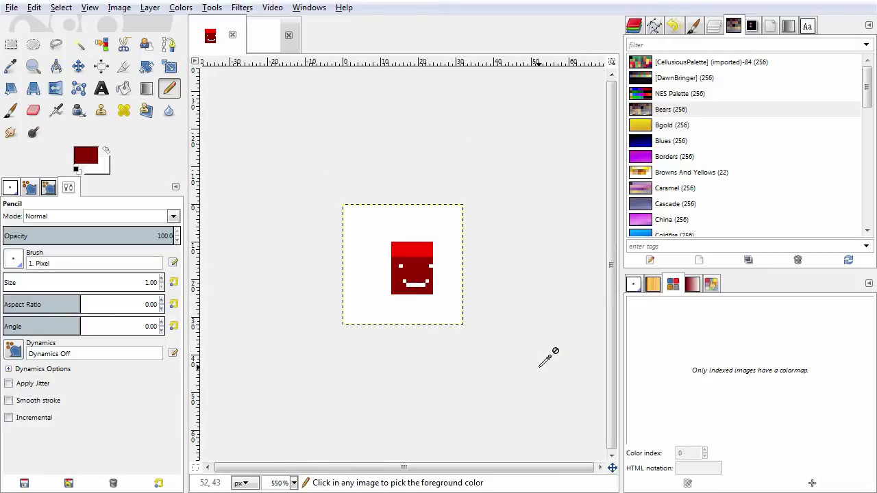
{"action": "key", "text": "grave"}
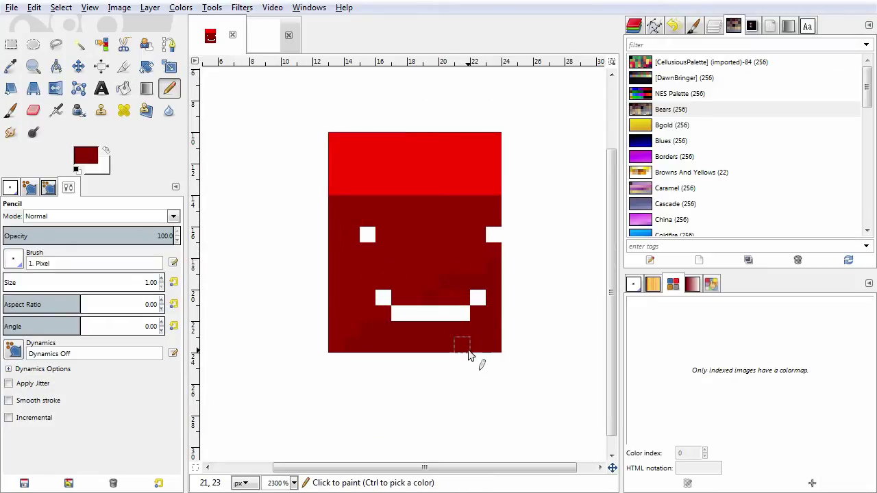
{"action": "left_click", "coordinate": [461, 294]}
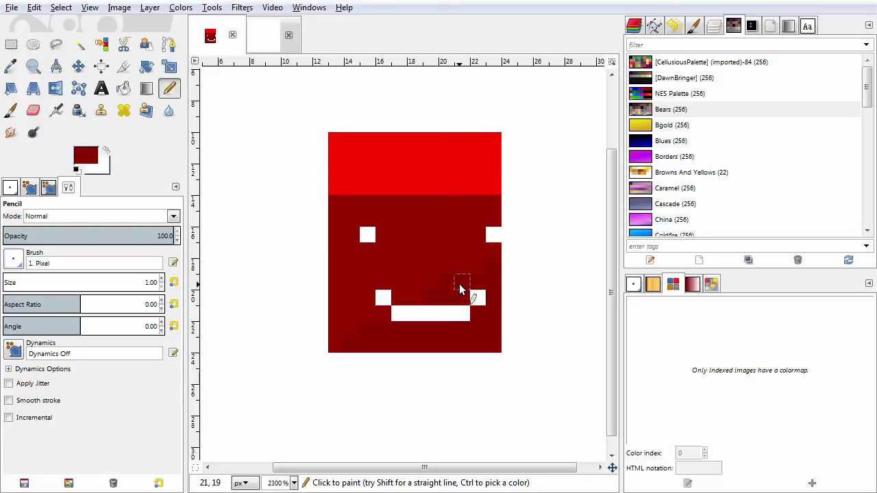
{"action": "key", "text": "ctrl"}
{"action": "key", "text": "ctrl"}
{"action": "scroll", "coordinate": [463, 258], "scroll_direction": "down", "scroll_amount": 1}
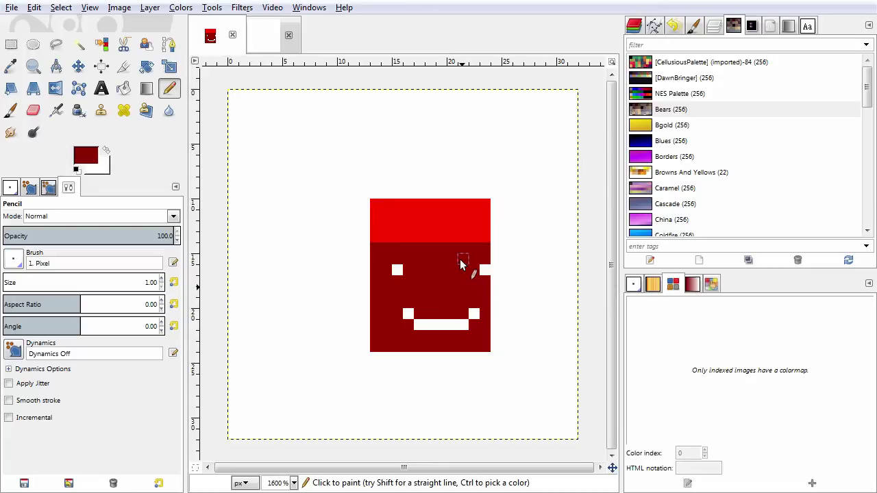
- Close the untitled red face image without saving its changes
{"action": "left_click", "coordinate": [232, 34]}
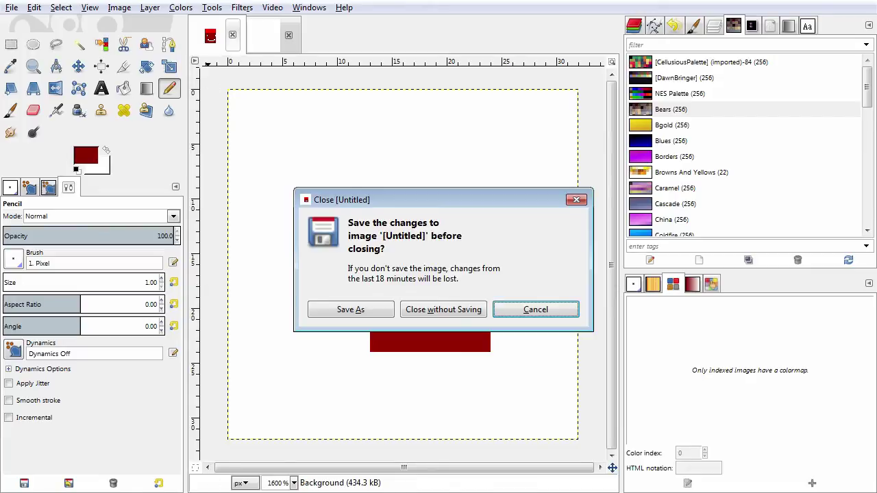
{"action": "key", "text": "ctrl+d"}
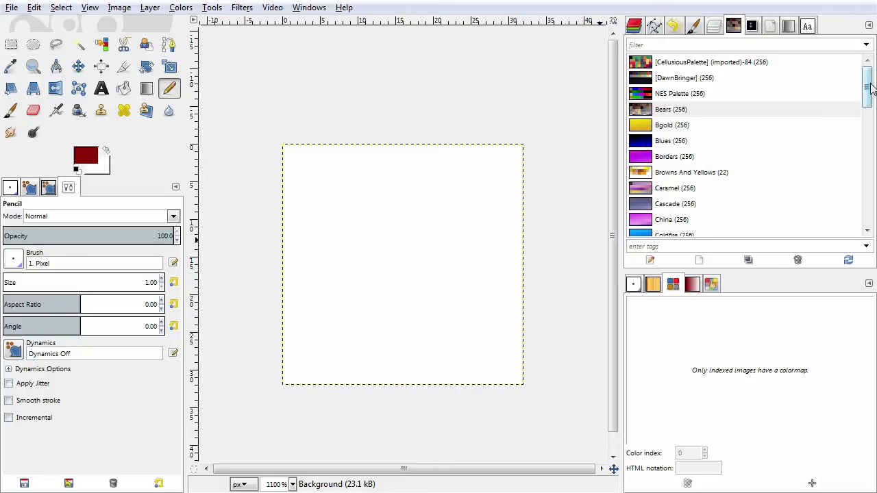
- Look up the Palettes entry in the list of dockable dialogs
{"action": "mouse_move", "coordinate": [865, 86]}
{"action": "left_mouse_down"}
{"action": "mouse_move", "coordinate": [863, 197]}
{"action": "mouse_move", "coordinate": [863, 74]}
{"action": "left_mouse_up"}
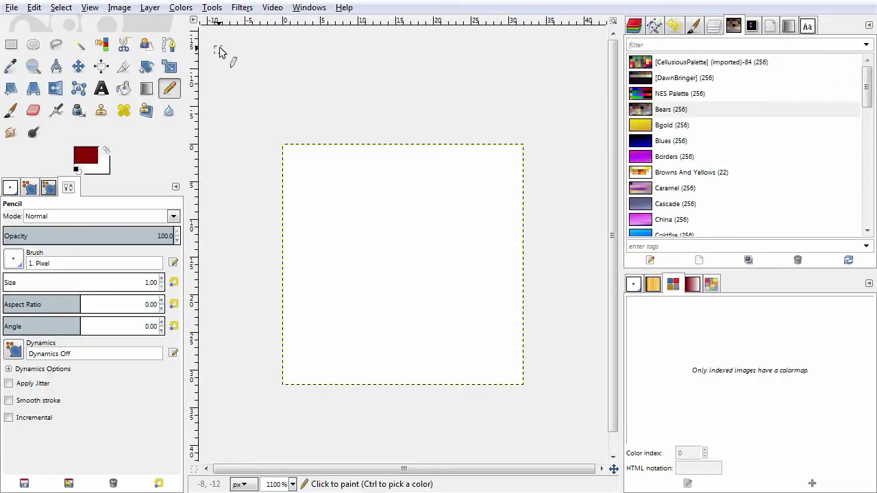
{"action": "left_click", "coordinate": [271, 7]}
{"action": "mouse_move", "coordinate": [299, 8]}
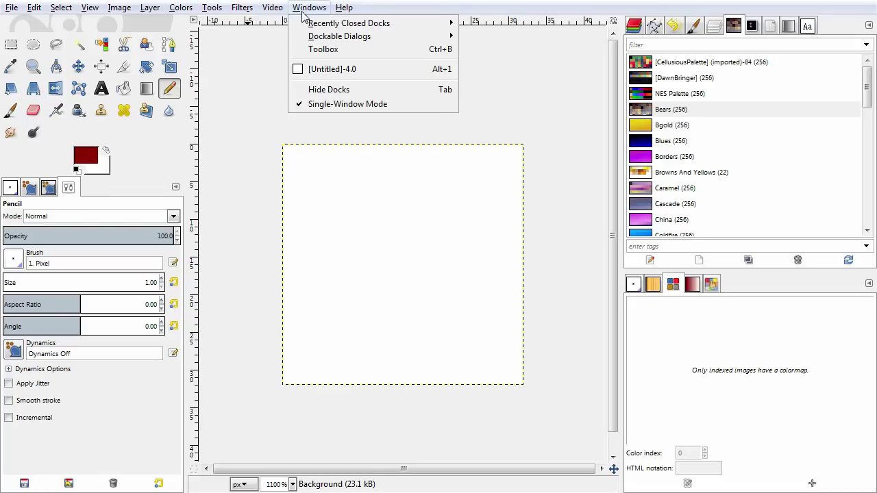
{"action": "mouse_move", "coordinate": [320, 37]}
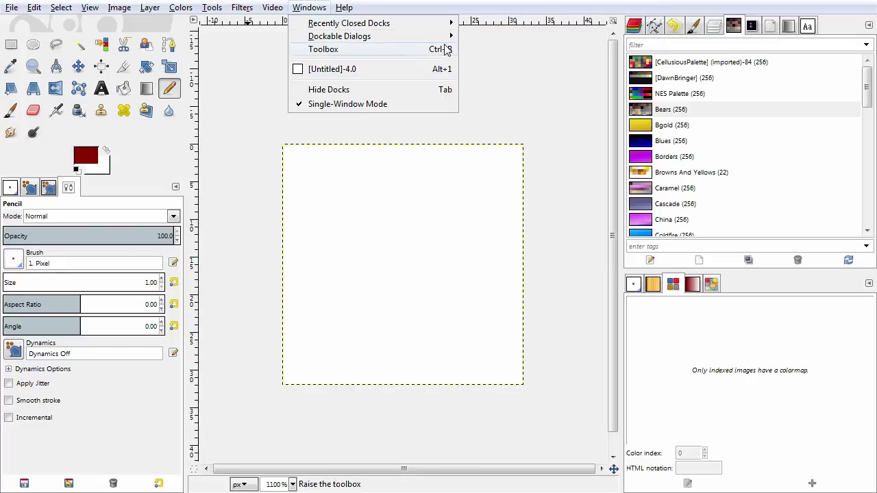
{"action": "mouse_move", "coordinate": [450, 38]}
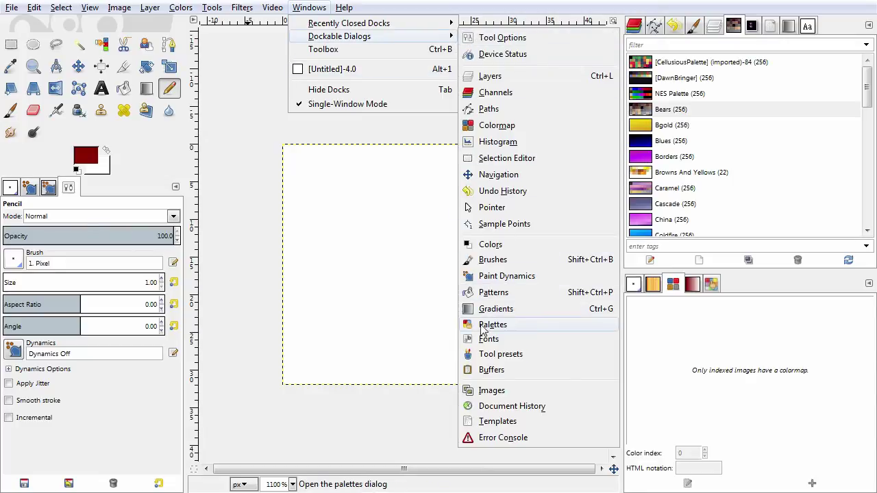
{"action": "left_click", "coordinate": [248, 159]}
- Browse the available colour palettes by selecting Bgold, NES Palette, CellusiousPalette and DawnBringer
{"action": "left_click", "coordinate": [674, 126]}
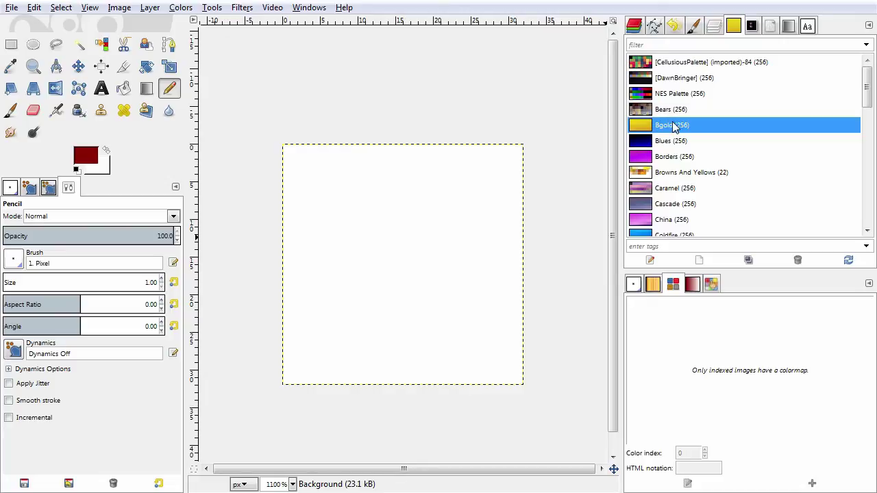
{"action": "left_click", "coordinate": [679, 95]}
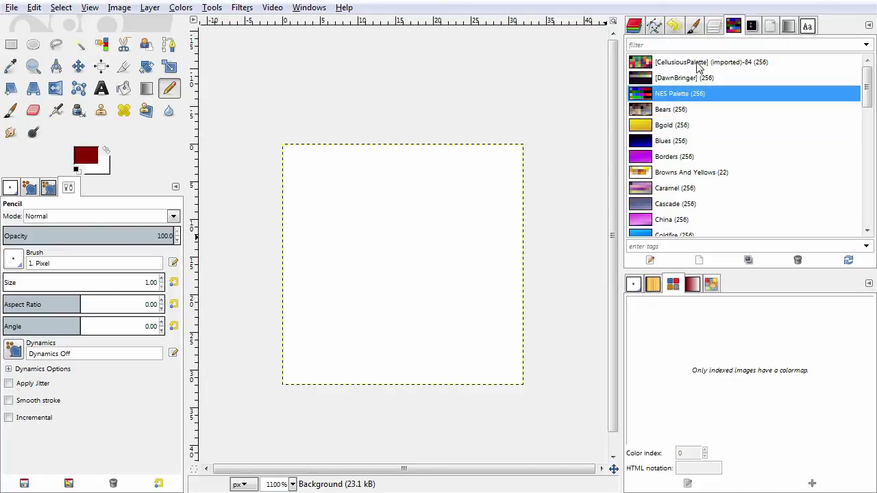
{"action": "left_click", "coordinate": [700, 65]}
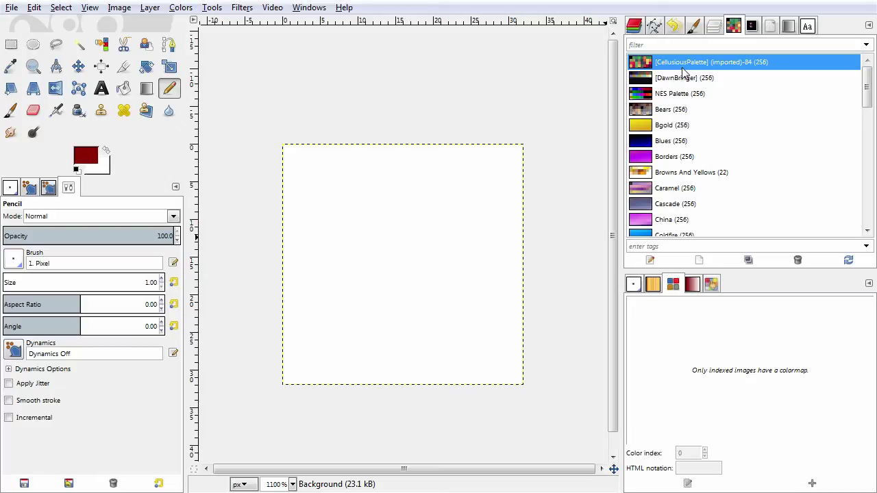
{"action": "left_click", "coordinate": [683, 77]}
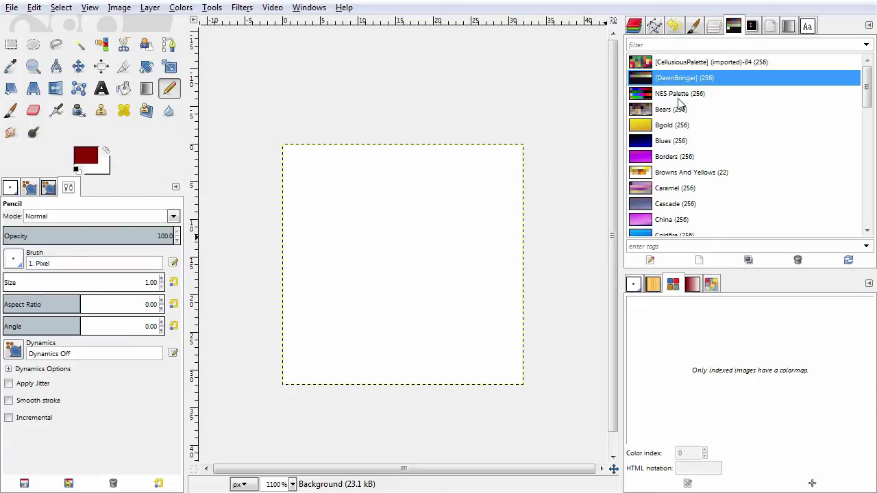
{"action": "left_click", "coordinate": [678, 97]}
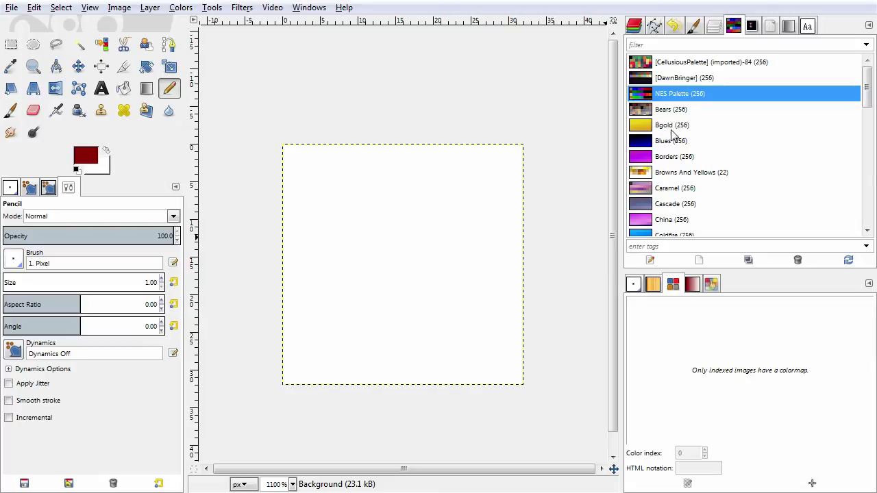
{"action": "right_click", "coordinate": [662, 110]}
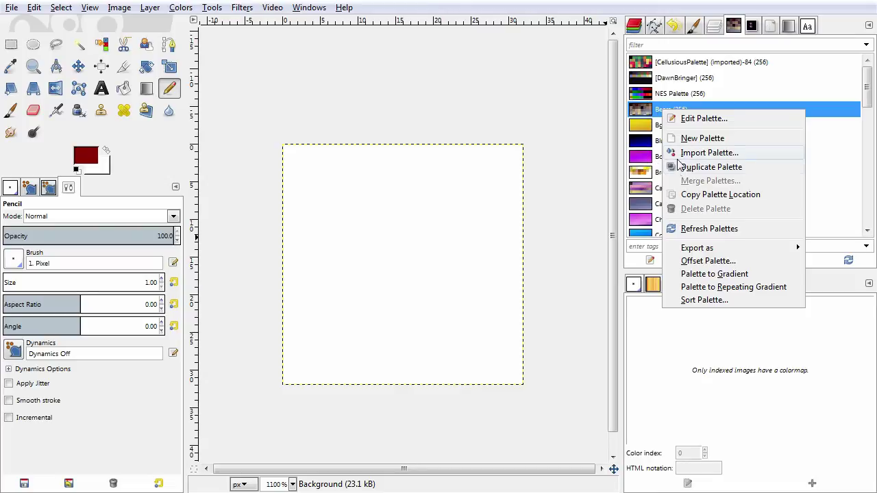
{"action": "left_click", "coordinate": [700, 156]}
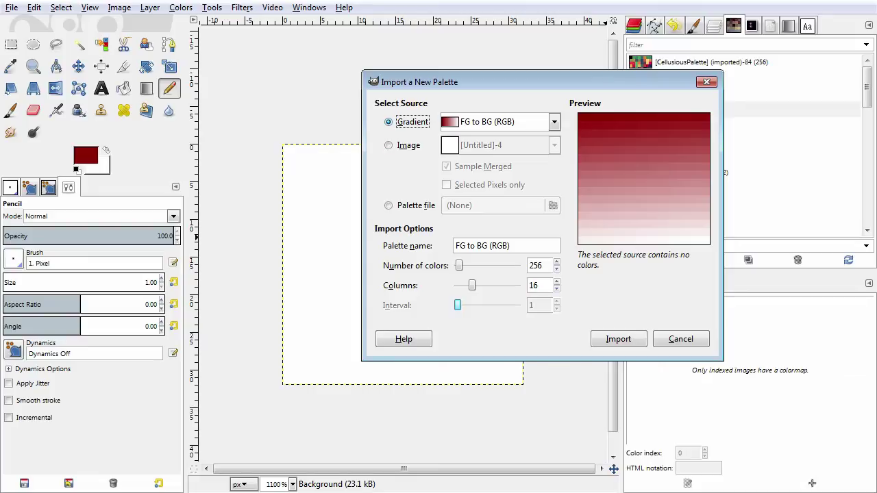
{"action": "left_click", "coordinate": [389, 206]}
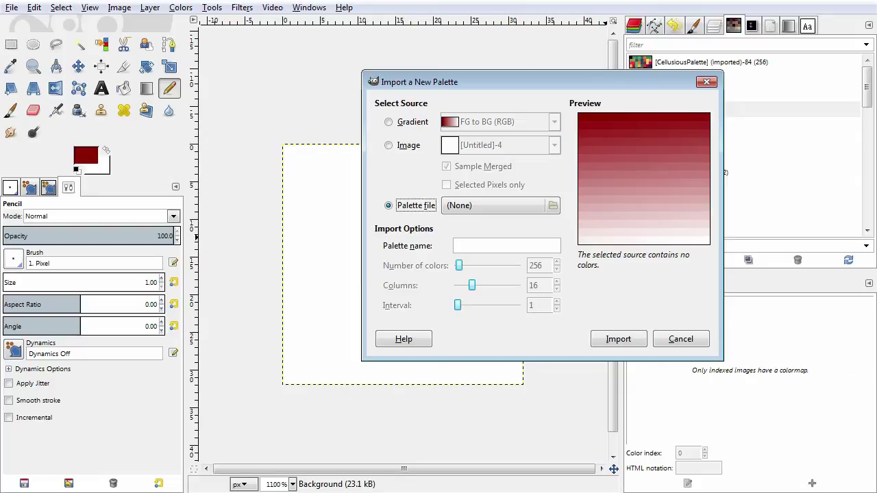
{"action": "left_click", "coordinate": [388, 145]}
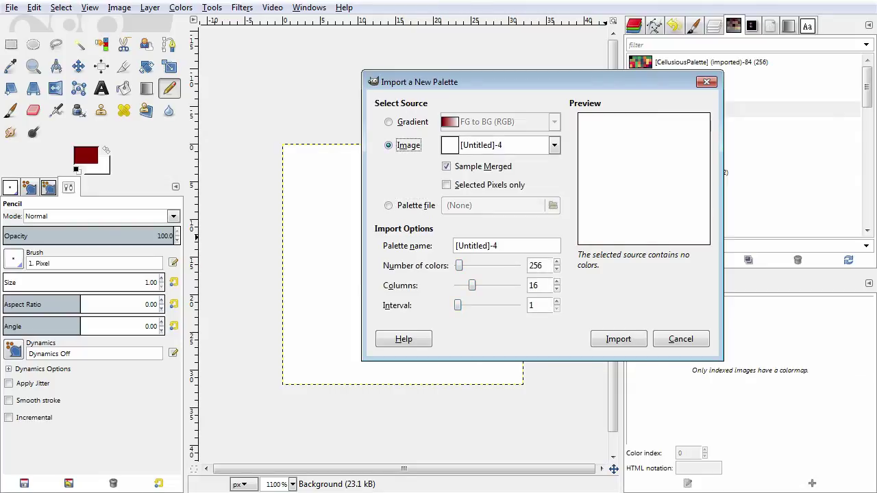
{"action": "left_click", "coordinate": [553, 145]}
{"action": "key", "text": "Escape"}
{"action": "key", "text": "Escape"}
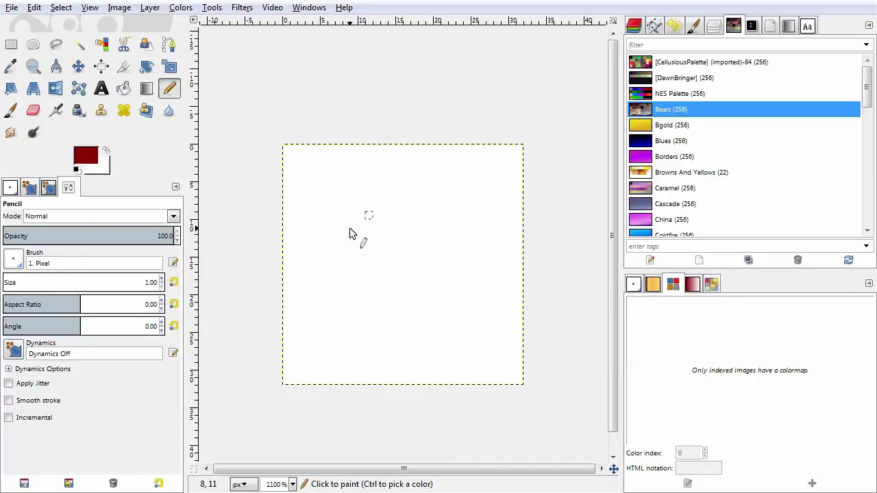
- Open the image MainPalette.xcf from the Palettes folder
{"action": "left_click", "coordinate": [11, 7]}
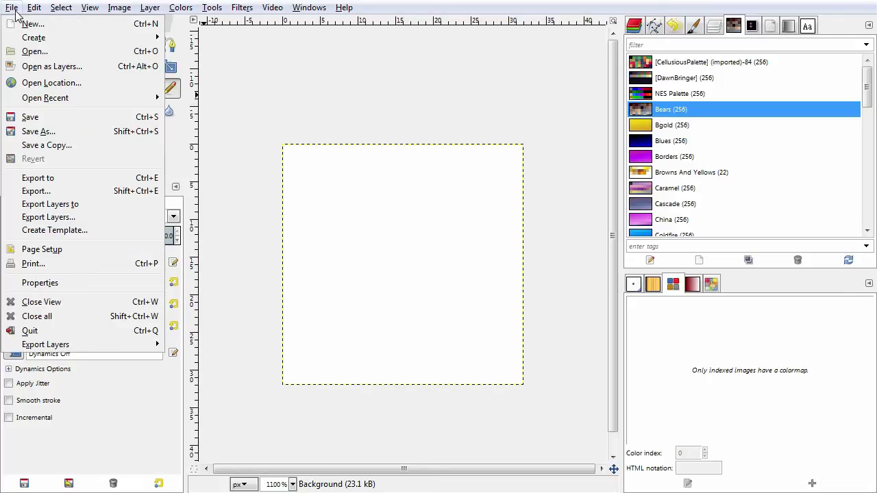
{"action": "left_click", "coordinate": [40, 54]}
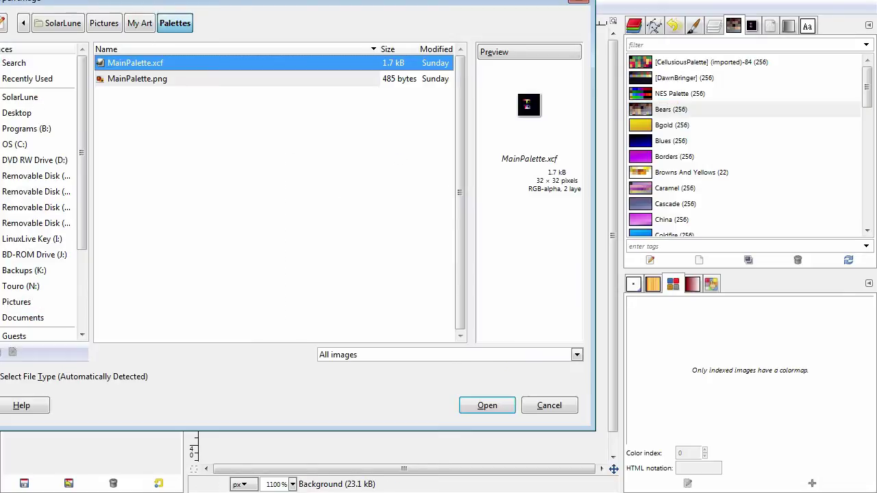
{"action": "key", "text": "Down"}
{"action": "key", "text": "Up"}
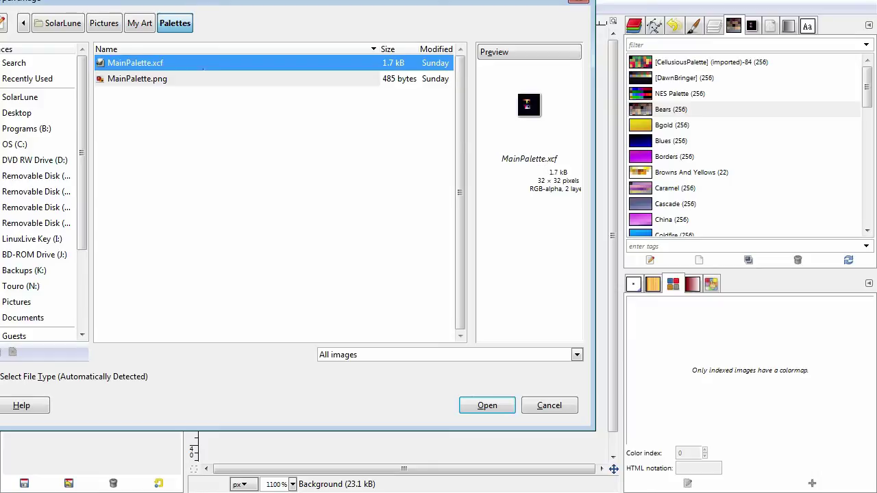
{"action": "left_click", "coordinate": [488, 405]}
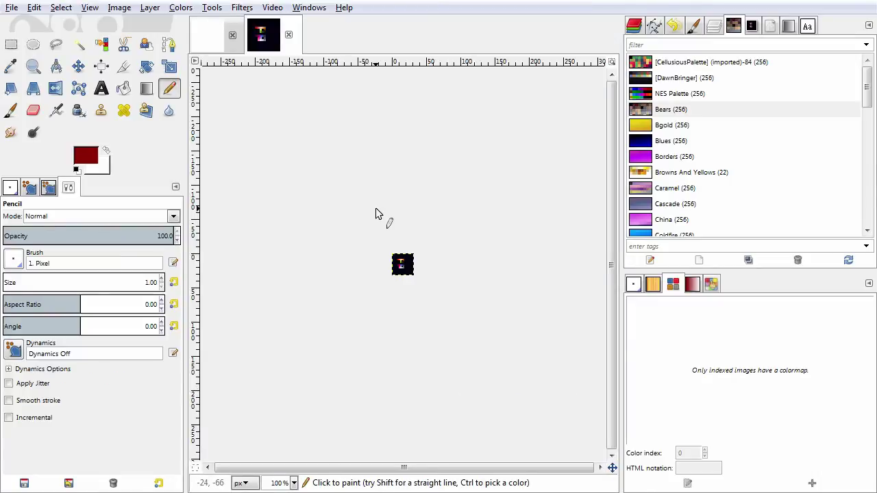
- Examine the colour ramps of the MainPalette.xcf image at enlarged scale
{"action": "scroll", "coordinate": [375, 207], "scroll_direction": "up", "scroll_amount": 7}
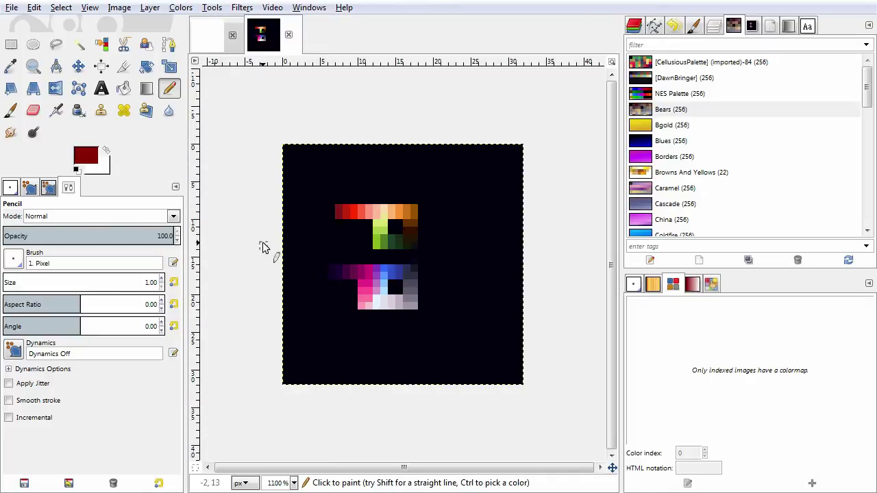
{"action": "scroll", "coordinate": [269, 239], "scroll_direction": "up", "scroll_amount": 2}
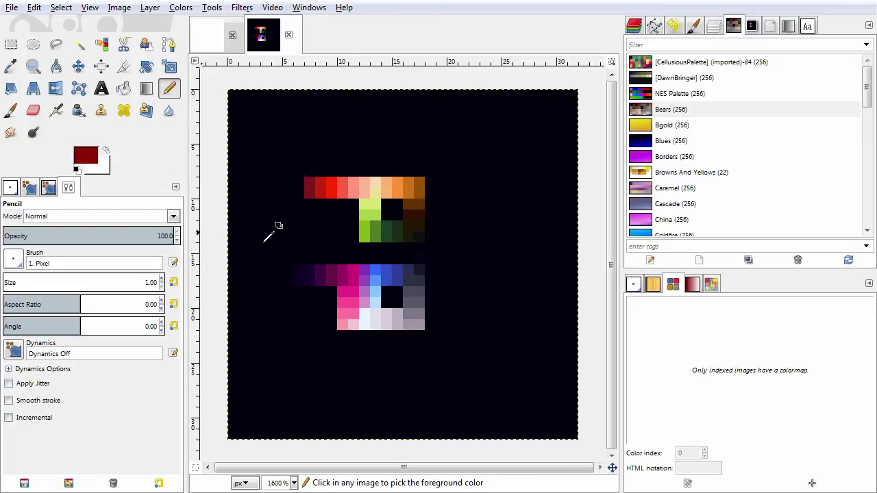
{"action": "scroll", "coordinate": [276, 238], "scroll_direction": "down", "scroll_amount": 1}
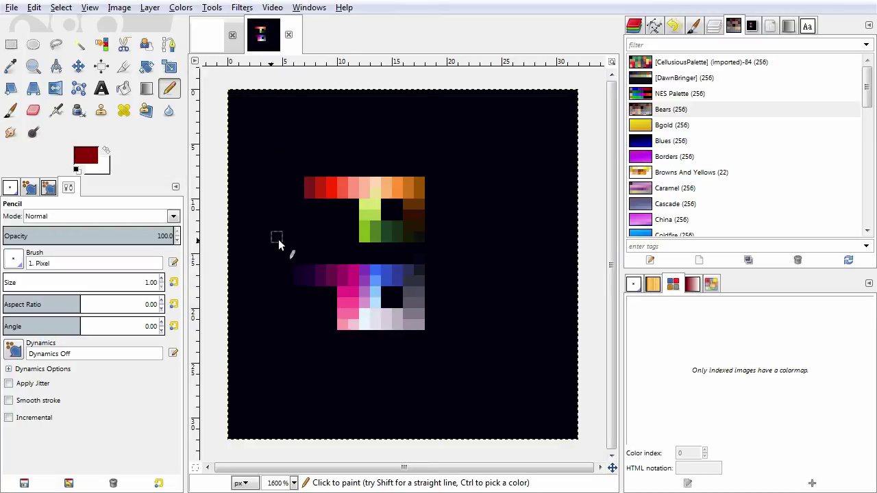
{"action": "scroll", "coordinate": [278, 239], "scroll_direction": "down", "scroll_amount": 1}
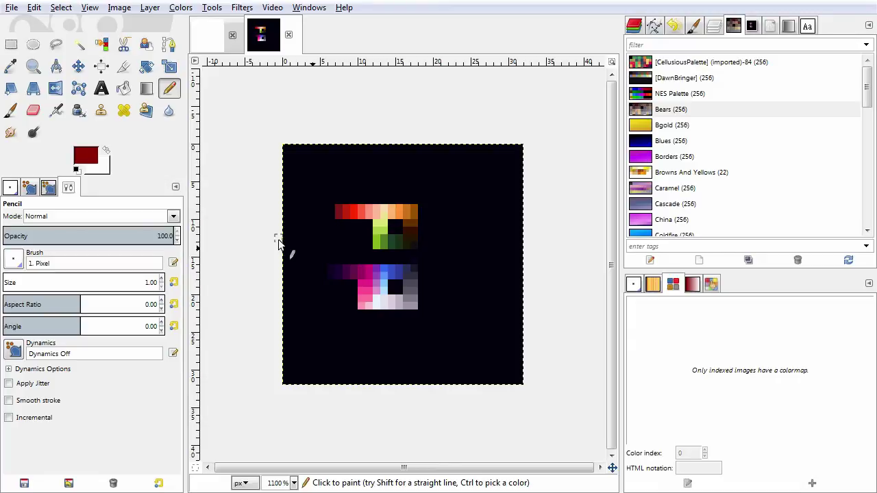
{"action": "scroll", "coordinate": [296, 223], "scroll_direction": "up", "scroll_amount": 1}
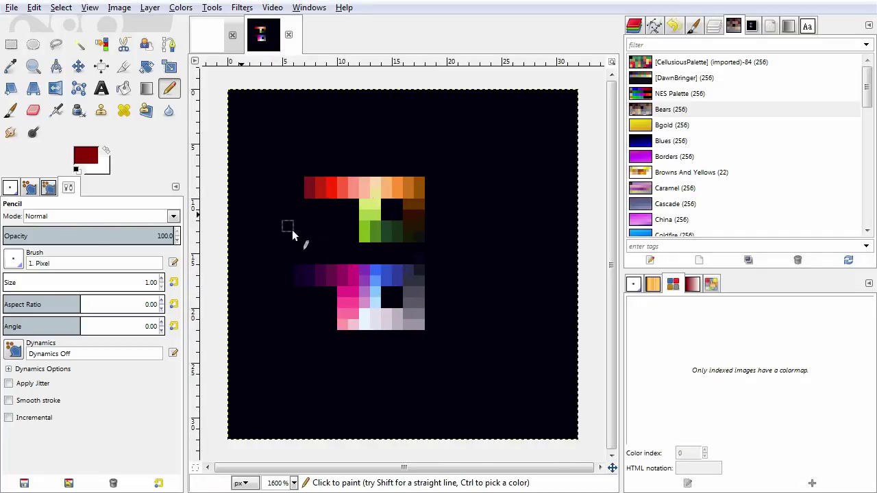
{"action": "scroll", "coordinate": [291, 229], "scroll_direction": "down", "scroll_amount": 1}
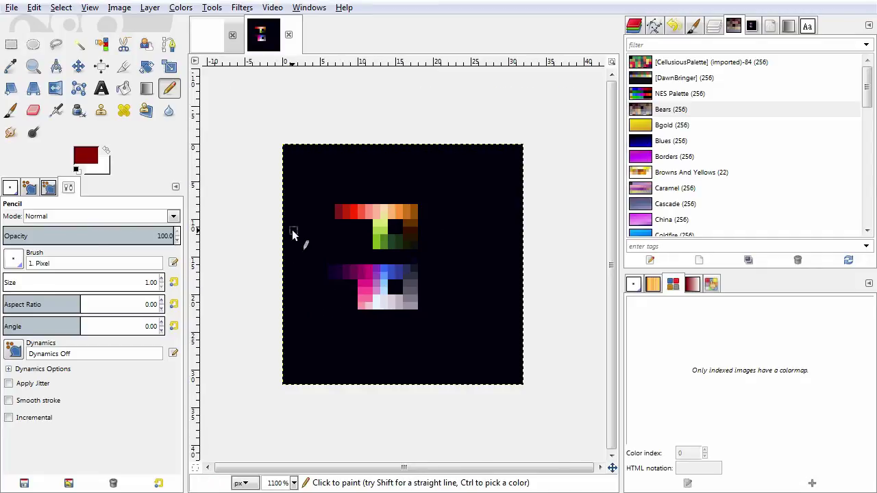
{"action": "scroll", "coordinate": [292, 229], "scroll_direction": "up", "scroll_amount": 1}
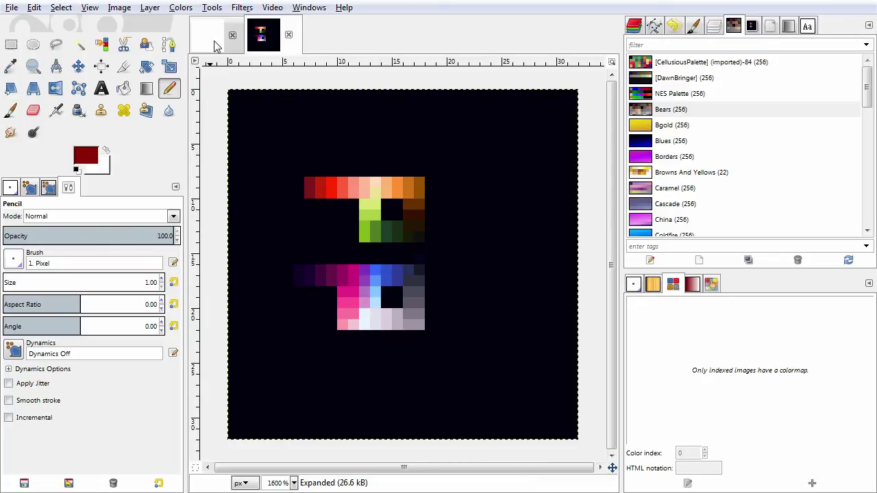
- Start a palette import with the MainPalette.xcf image as source and name the palette "SolarLune's Palette"
{"action": "right_click", "coordinate": [674, 94]}
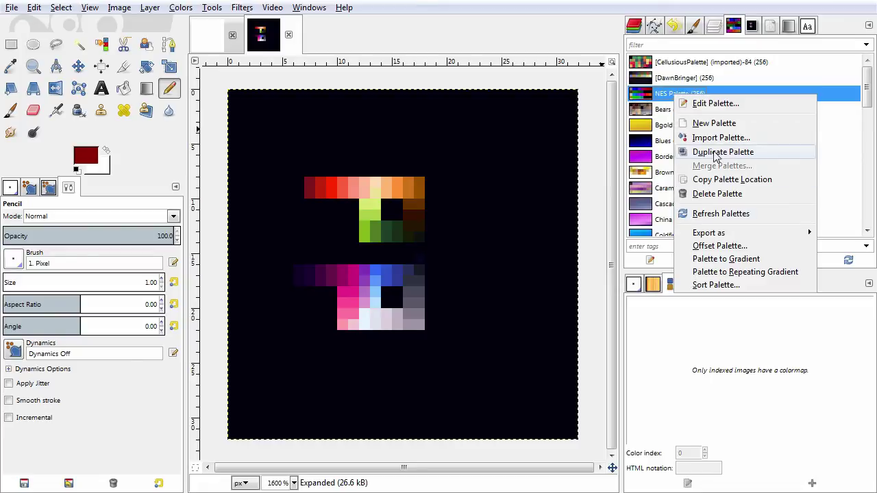
{"action": "left_click", "coordinate": [713, 137]}
{"action": "left_click", "coordinate": [408, 146]}
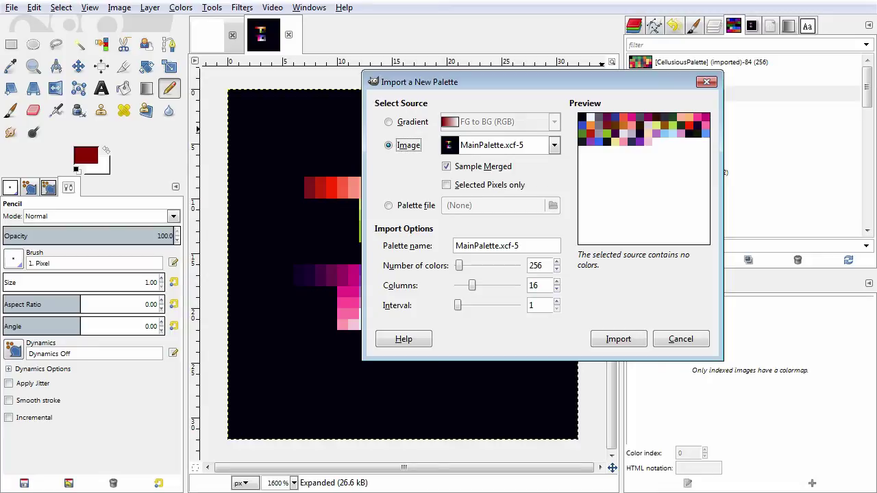
{"action": "left_click_drag", "start_coordinate": [519, 245], "coordinate": [455, 246]}
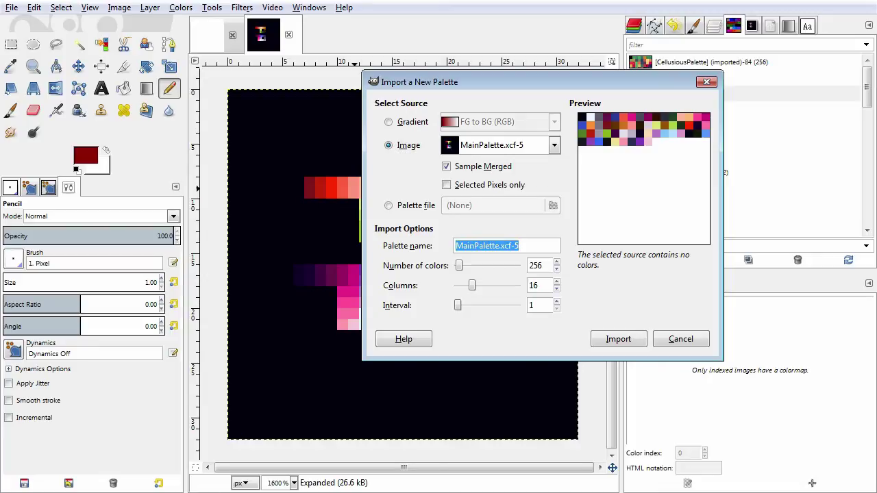
{"action": "type", "text": "SolarLun"}
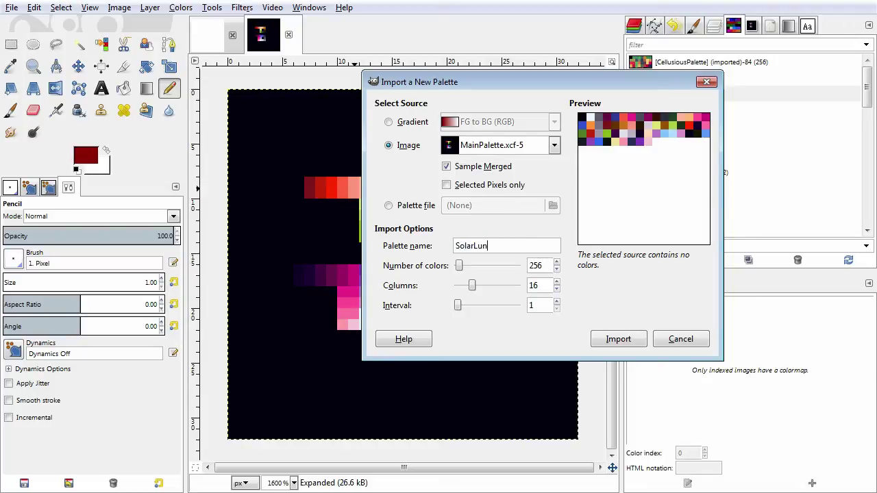
{"action": "type", "text": "e's Palette"}
- Set the number of colors for the imported palette to 58
{"action": "left_click", "coordinate": [556, 269]}
{"action": "left_click", "coordinate": [557, 269]}
{"action": "left_click", "coordinate": [557, 269]}
{"action": "left_click", "coordinate": [556, 269]}
{"action": "left_click", "coordinate": [556, 269]}
{"action": "left_click", "coordinate": [556, 269]}
{"action": "left_click", "coordinate": [556, 269]}
{"action": "left_click", "coordinate": [556, 270]}
{"action": "mouse_move", "coordinate": [459, 266]}
{"action": "left_mouse_down"}
{"action": "mouse_move", "coordinate": [478, 266]}
{"action": "mouse_move", "coordinate": [458, 265]}
{"action": "left_mouse_up"}
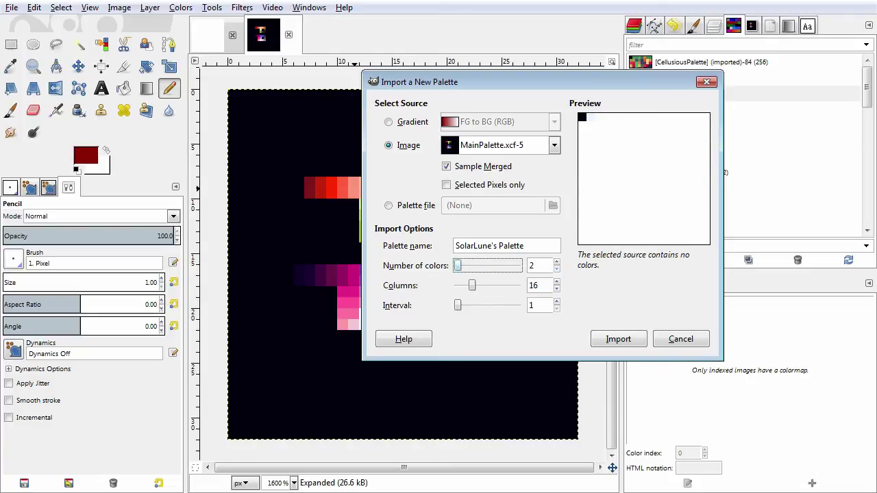
{"action": "left_click", "coordinate": [556, 262]}
{"action": "left_click", "coordinate": [556, 262]}
{"action": "left_click", "coordinate": [556, 261]}
{"action": "left_click", "coordinate": [556, 262]}
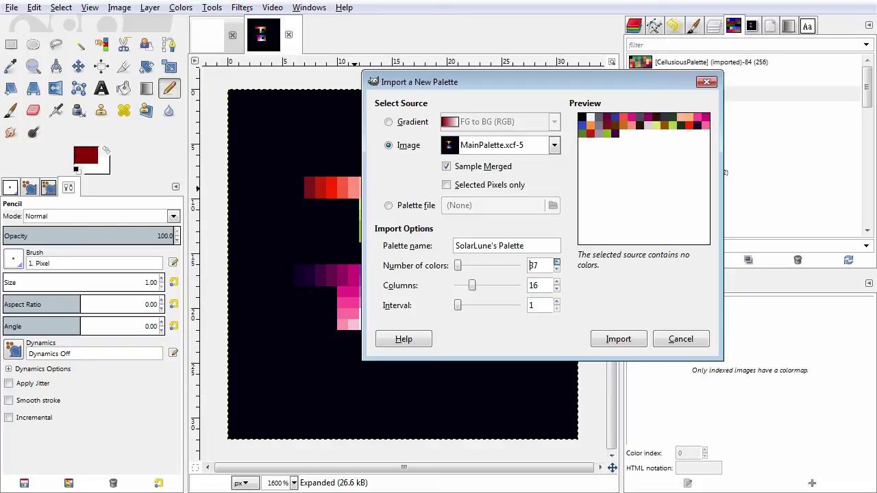
{"action": "left_click", "coordinate": [556, 262]}
{"action": "left_click", "coordinate": [556, 261]}
{"action": "left_click", "coordinate": [556, 262]}
{"action": "scroll", "coordinate": [556, 261], "scroll_direction": "up", "scroll_amount": 14}
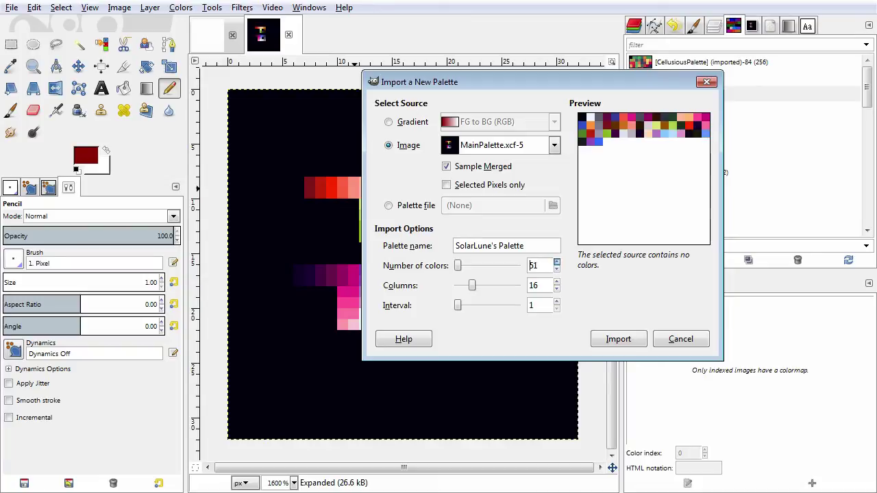
{"action": "scroll", "coordinate": [556, 262], "scroll_direction": "up", "scroll_amount": 3}
{"action": "left_click", "coordinate": [556, 268]}
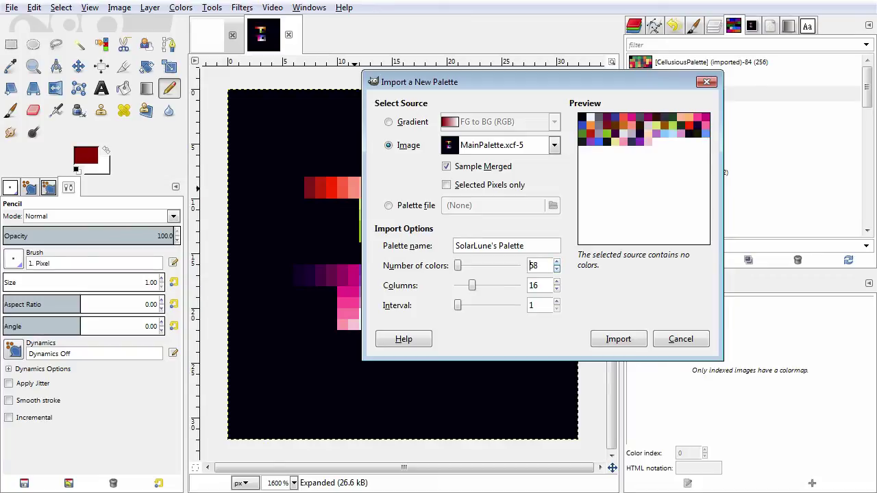
- Try slightly different numbers of colors for the imported palette
{"action": "left_click", "coordinate": [556, 269]}
{"action": "left_click", "coordinate": [557, 269]}
{"action": "left_click", "coordinate": [556, 262]}
{"action": "left_click", "coordinate": [556, 261]}
{"action": "scroll", "coordinate": [556, 266], "scroll_direction": "up", "scroll_amount": 3}
{"action": "double_click", "coordinate": [556, 268]}
{"action": "double_click", "coordinate": [557, 269]}
{"action": "left_click", "coordinate": [556, 269]}
{"action": "left_click", "coordinate": [557, 268]}
{"action": "double_click", "coordinate": [556, 261]}
- Set the number of colors for the imported palette to 256
{"action": "double_click", "coordinate": [538, 265]}
{"action": "type", "text": "256"}
{"action": "left_click", "coordinate": [514, 246]}
{"action": "left_click", "coordinate": [538, 285]}
{"action": "left_click", "coordinate": [529, 265]}
- Try different column counts for the imported palette, from as few as 3 up to 31
{"action": "left_click", "coordinate": [538, 285]}
{"action": "key", "text": "Down"}
{"action": "key", "text": "Down"}
{"action": "key", "text": "Down"}
{"action": "key", "text": "Down"}
{"action": "key", "text": "Down"}
{"action": "key", "text": "Down"}
{"action": "key", "text": "Down"}
{"action": "key", "text": "Down"}
{"action": "key", "text": "Down"}
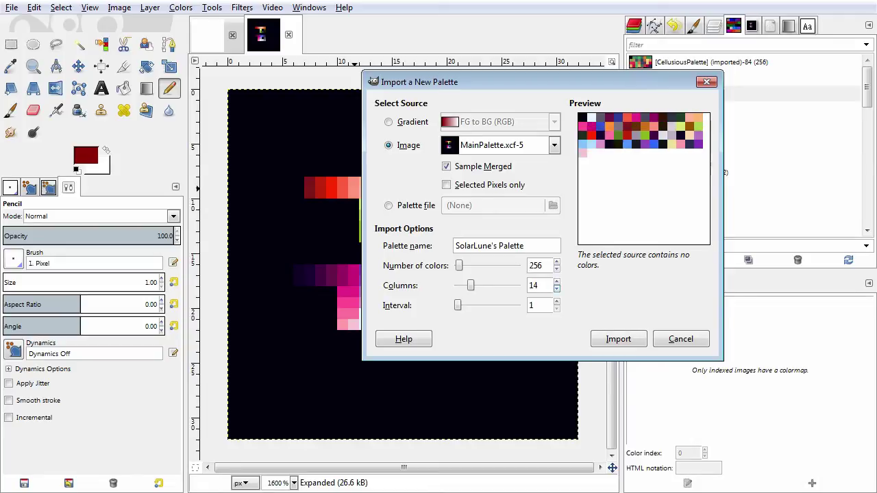
{"action": "key", "text": "Down"}
{"action": "key", "text": "Down"}
{"action": "key", "text": "Down"}
{"action": "key", "text": "Down"}
{"action": "key", "text": "Down"}
{"action": "key", "text": "Down"}
{"action": "key", "text": "Down"}
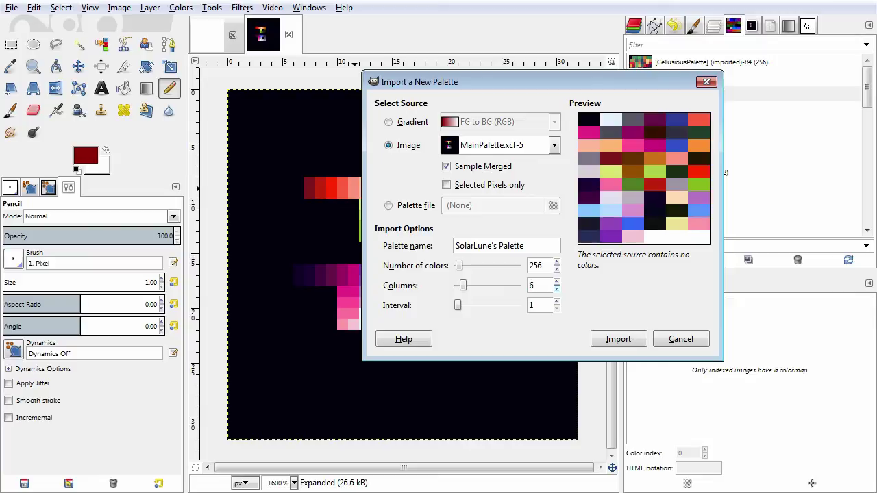
{"action": "key", "text": "Up"}
{"action": "key", "text": "Up"}
{"action": "key", "text": "Up"}
{"action": "key", "text": "Up"}
{"action": "key", "text": "Up"}
{"action": "key", "text": "Up"}
{"action": "key", "text": "Up"}
{"action": "key", "text": "Up"}
{"action": "key", "text": "Up"}
{"action": "key", "text": "Up"}
{"action": "key", "text": "Up"}
{"action": "key", "text": "Up"}
{"action": "key", "text": "Up"}
{"action": "key", "text": "Up"}
{"action": "key", "text": "Up"}
{"action": "key", "text": "Up"}
{"action": "key", "text": "Up"}
{"action": "key", "text": "Up"}
{"action": "key", "text": "Up"}
{"action": "key", "text": "Up"}
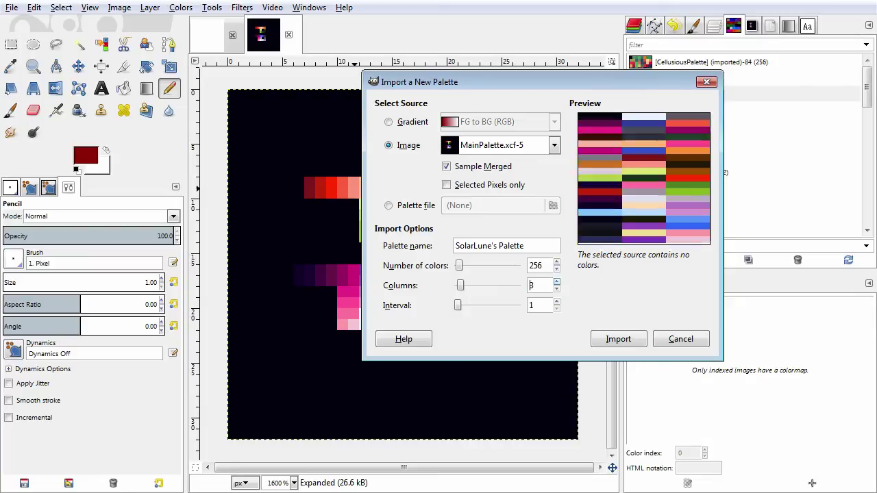
{"action": "left_click", "coordinate": [556, 289]}
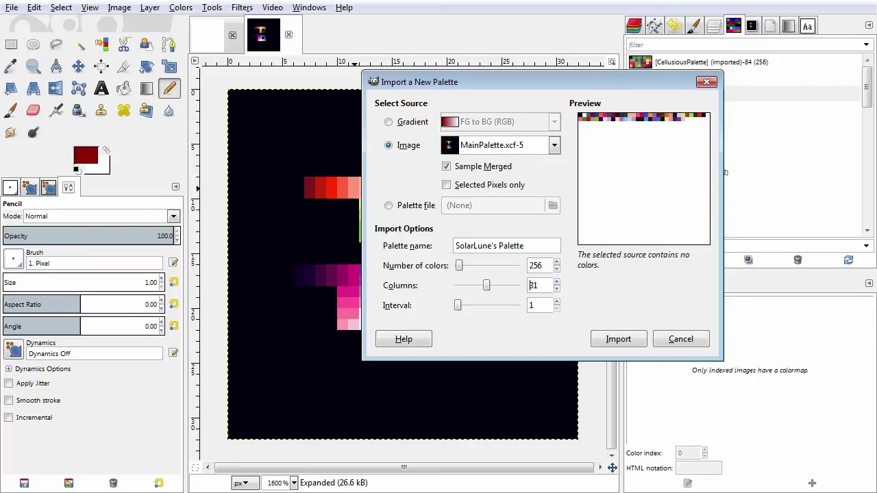
- Set the number of columns for the imported palette to 16
{"action": "double_click", "coordinate": [534, 286]}
{"action": "type", "text": "16"}
{"action": "left_click", "coordinate": [542, 266]}
{"action": "right_click", "coordinate": [541, 286]}
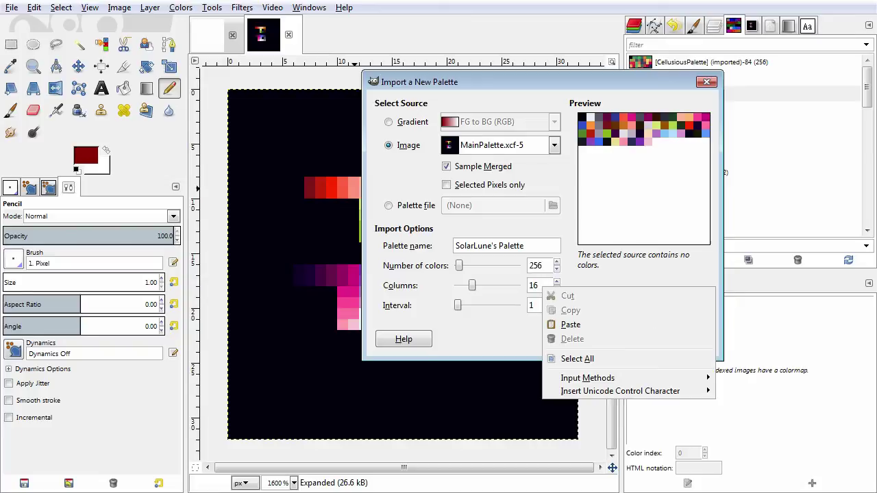
{"action": "key", "text": "Escape"}
- Try larger interval values for the imported palette, up to 12
{"action": "left_click", "coordinate": [556, 302]}
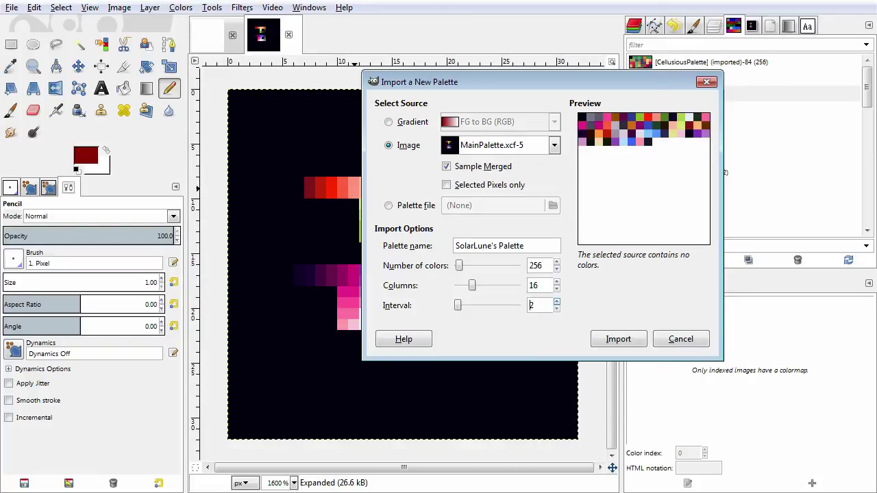
{"action": "left_click", "coordinate": [556, 301]}
{"action": "left_click", "coordinate": [556, 302]}
{"action": "left_click", "coordinate": [557, 302]}
{"action": "left_click", "coordinate": [556, 301]}
{"action": "left_click", "coordinate": [557, 302]}
{"action": "left_click", "coordinate": [557, 302]}
{"action": "key", "text": "Up"}
{"action": "key", "text": "Up"}
{"action": "key", "text": "Up"}
{"action": "key", "text": "Up"}
{"action": "key", "text": "Up"}
{"action": "key", "text": "Up"}
{"action": "key", "text": "Up"}
{"action": "key", "text": "Up"}
{"action": "key", "text": "Up"}
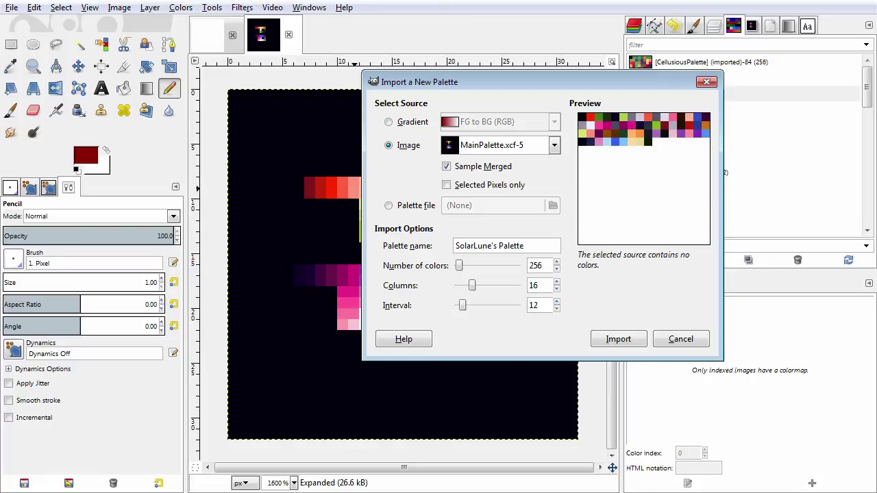
- Set the interval to 1 and import the palette
{"action": "mouse_move", "coordinate": [462, 305]}
{"action": "left_mouse_down"}
{"action": "mouse_move", "coordinate": [518, 305]}
{"action": "mouse_move", "coordinate": [457, 305]}
{"action": "left_mouse_up"}
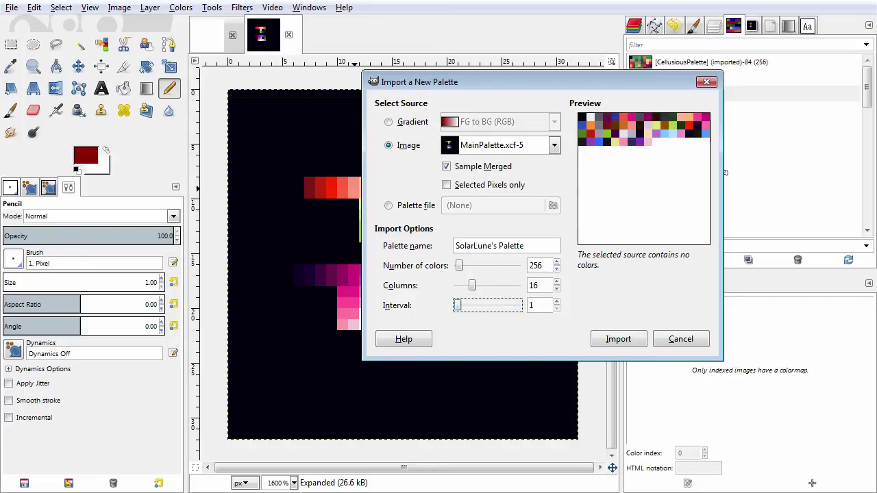
{"action": "left_click", "coordinate": [540, 285]}
{"action": "key", "text": "Return"}
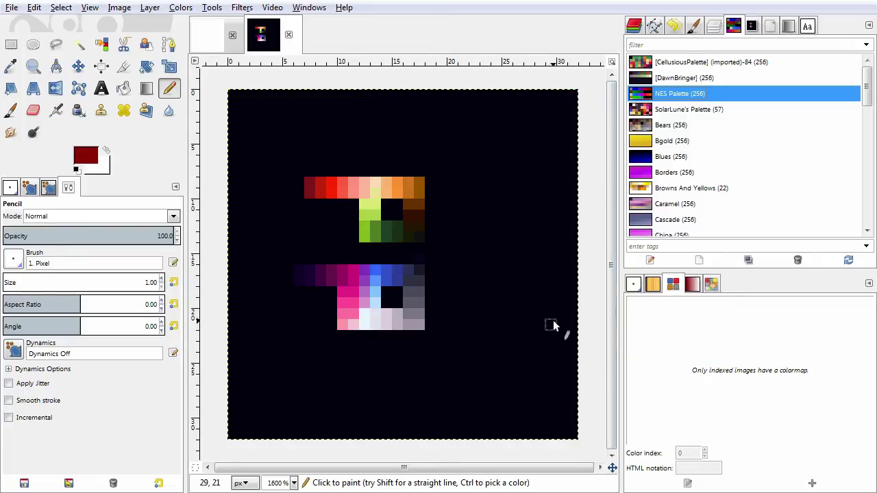
- Switch to the blank white image and open SolarLune's Palette for editing
{"action": "left_click", "coordinate": [209, 34]}
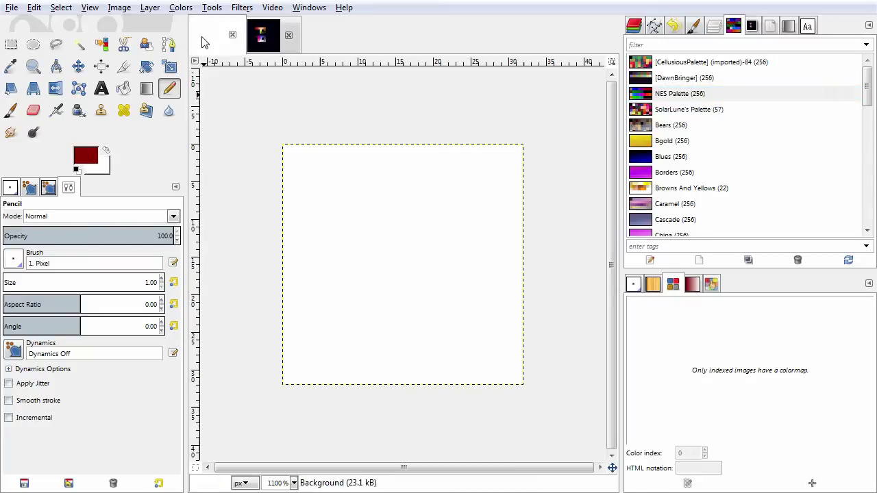
{"action": "left_click", "coordinate": [698, 111]}
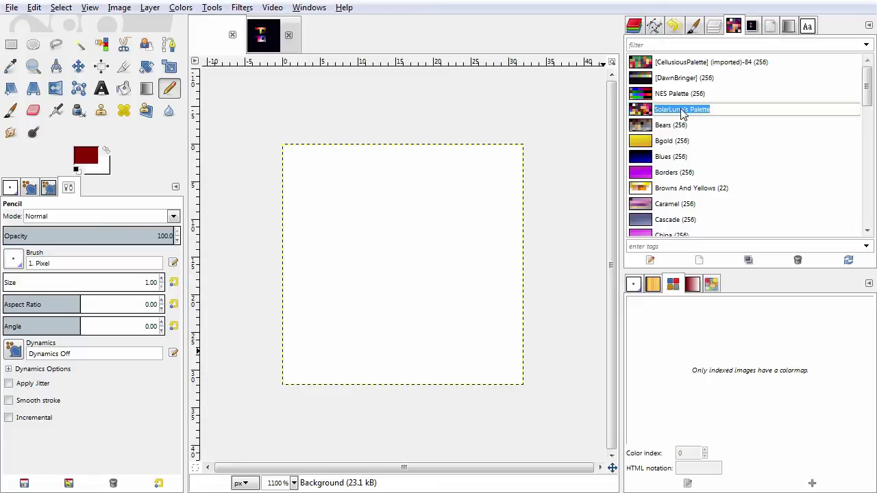
{"action": "double_click", "coordinate": [642, 115]}
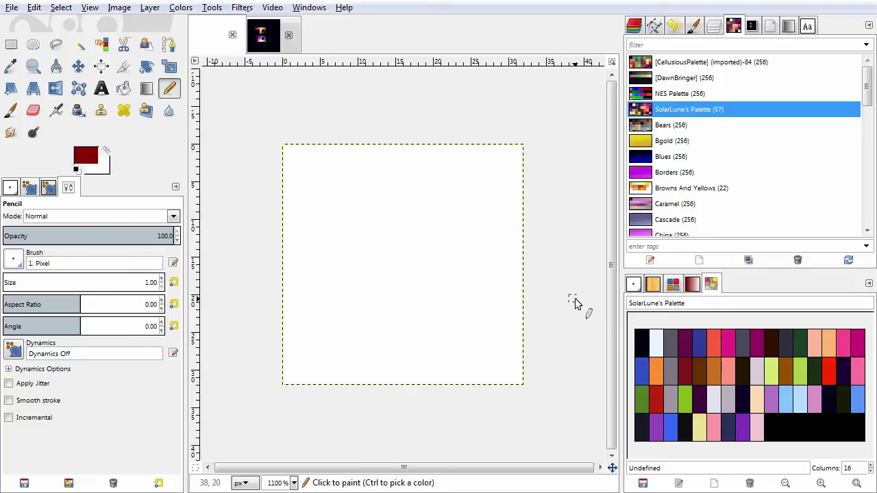
- Try pencil strokes in black and dark purple from SolarLune's Palette on the blank canvas, undoing each one
{"action": "left_click", "coordinate": [644, 342]}
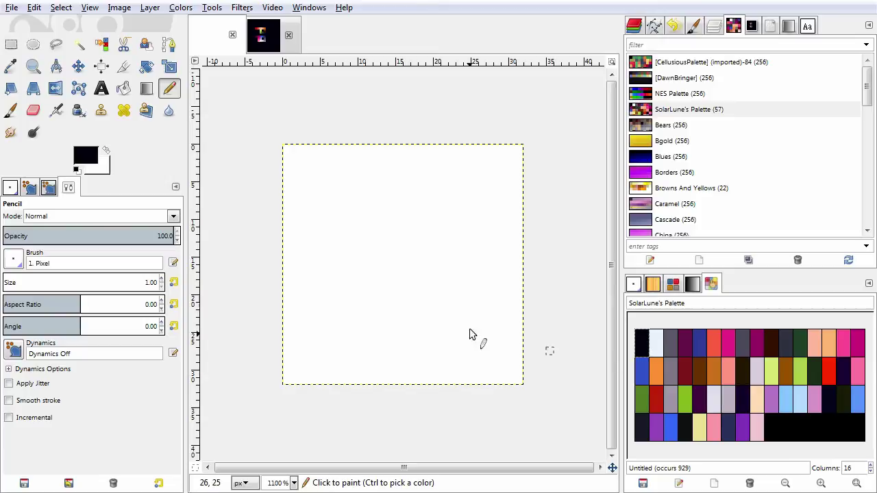
{"action": "left_click_drag", "start_coordinate": [392, 258], "coordinate": [494, 212]}
{"action": "key", "text": "ctrl+z"}
{"action": "left_click", "coordinate": [684, 343]}
{"action": "left_click_drag", "start_coordinate": [383, 260], "coordinate": [392, 254]}
{"action": "key", "text": "ctrl+z"}
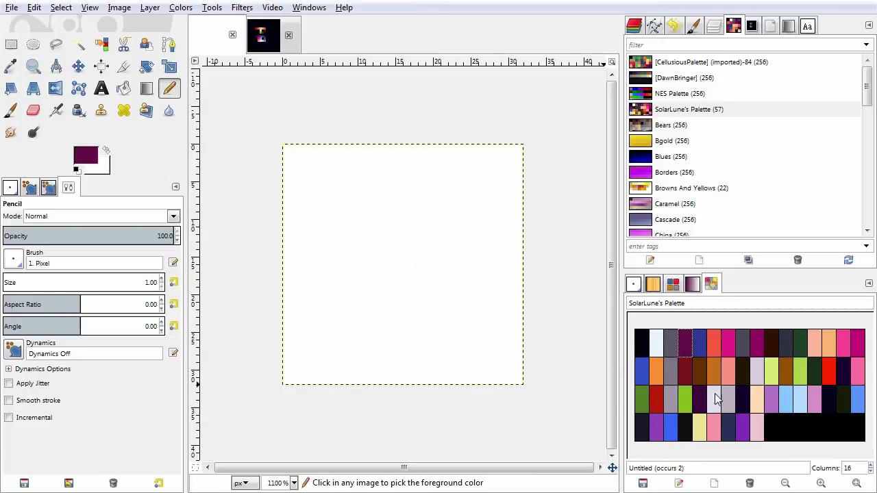
- Try several SolarLune's Palette swatches as foreground color: orange-red, dark brown and finally greyish mauve
{"action": "left_click_drag", "start_coordinate": [713, 343], "coordinate": [719, 368]}
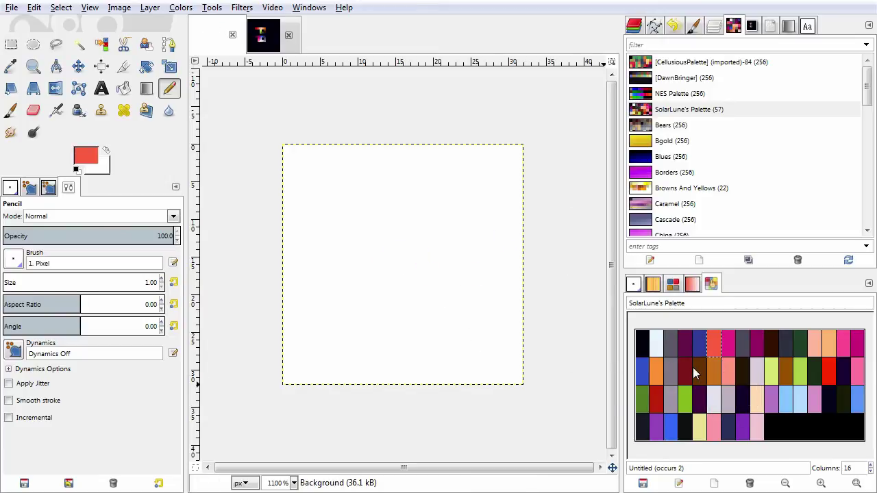
{"action": "left_click", "coordinate": [699, 368]}
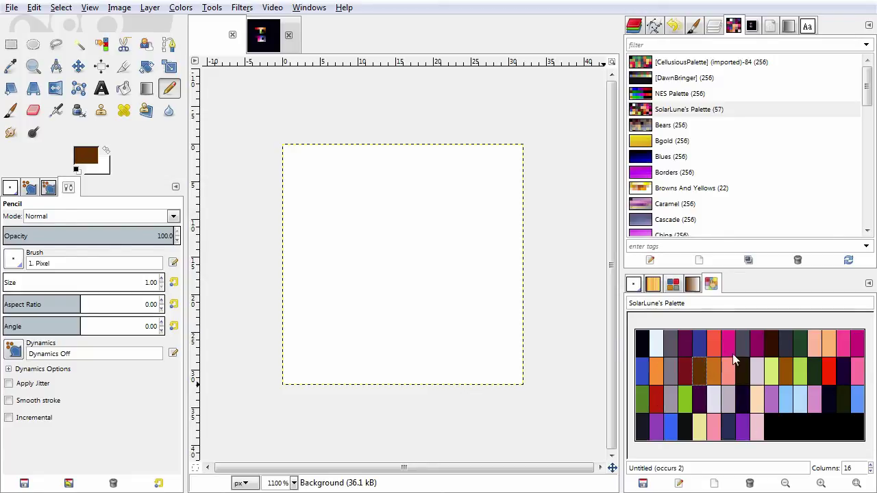
{"action": "left_click", "coordinate": [679, 112]}
{"action": "left_click", "coordinate": [697, 371]}
{"action": "left_click", "coordinate": [669, 403]}
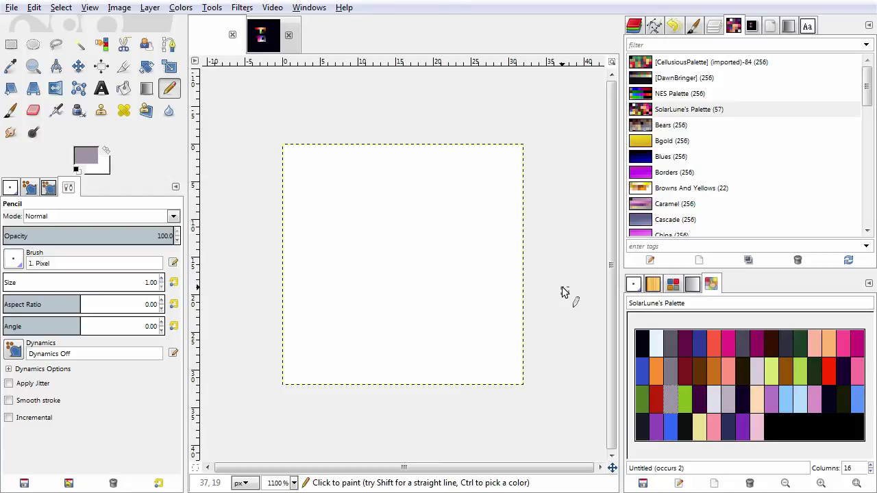
- Start converting the blank image to indexed colors using a custom palette
{"action": "left_click", "coordinate": [118, 8]}
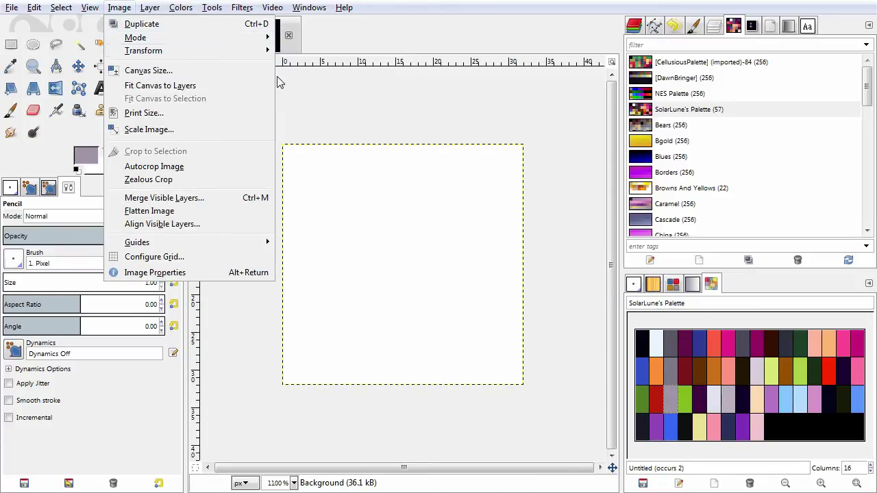
{"action": "mouse_move", "coordinate": [261, 38]}
{"action": "left_click", "coordinate": [302, 69]}
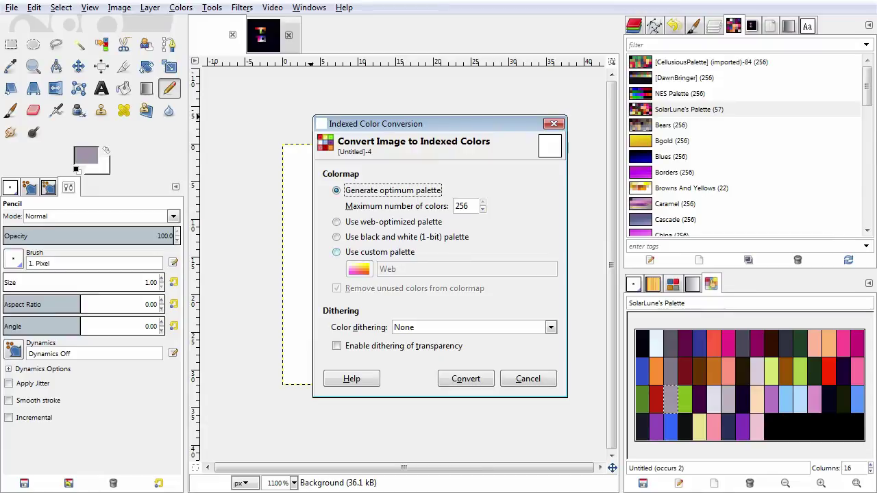
{"action": "left_click", "coordinate": [336, 252]}
{"action": "left_click", "coordinate": [360, 269]}
{"action": "left_click", "coordinate": [514, 221]}
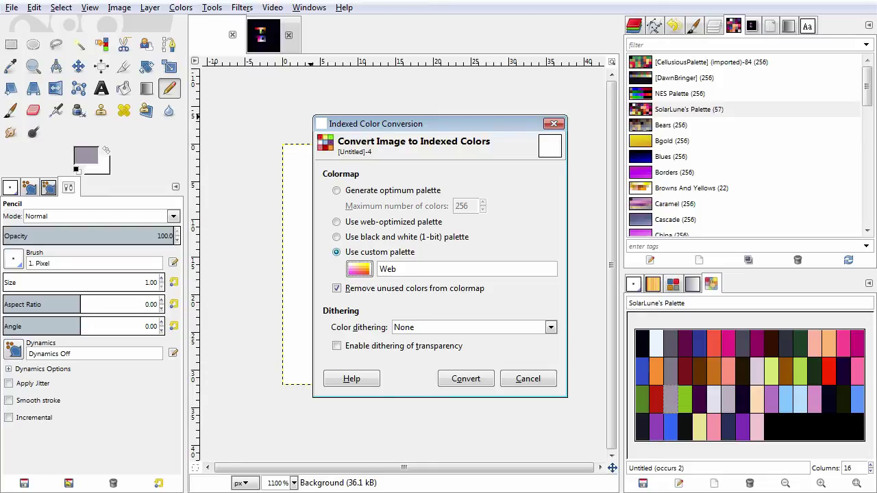
{"action": "left_click", "coordinate": [360, 269]}
{"action": "left_click_drag", "start_coordinate": [494, 169], "coordinate": [495, 37]}
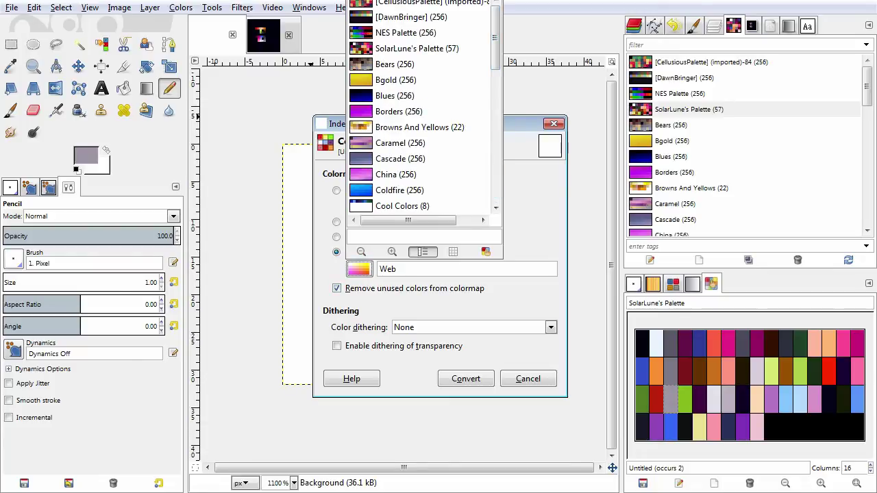
{"action": "key", "text": "Escape"}
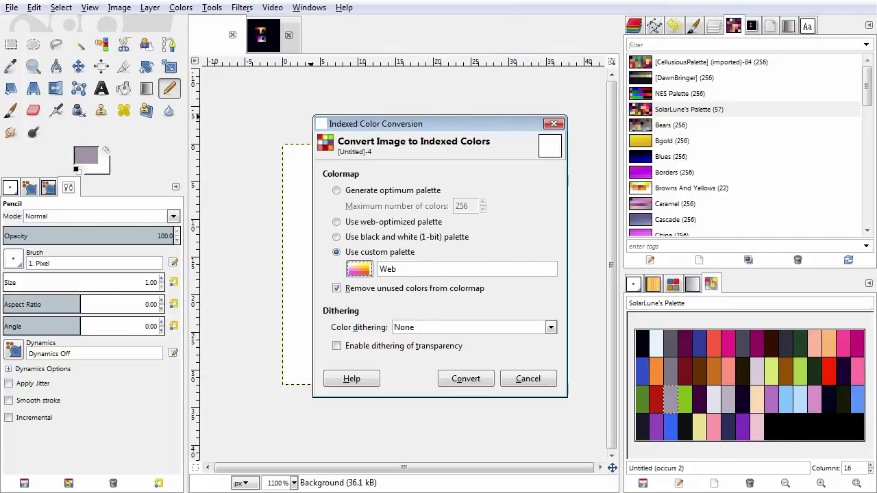
- Choose SolarLune's Palette as the custom palette for the indexed color conversion
{"action": "left_click", "coordinate": [360, 268]}
{"action": "left_click_drag", "start_coordinate": [495, 169], "coordinate": [494, 38]}
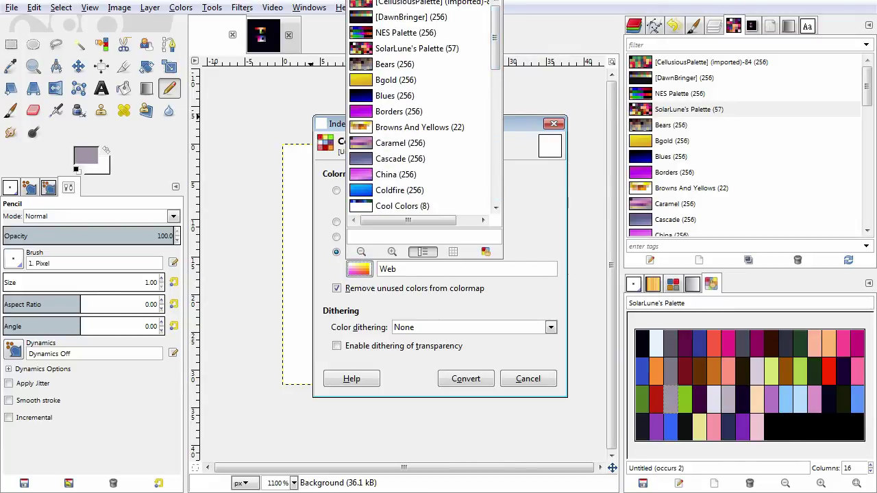
{"action": "left_click", "coordinate": [417, 48]}
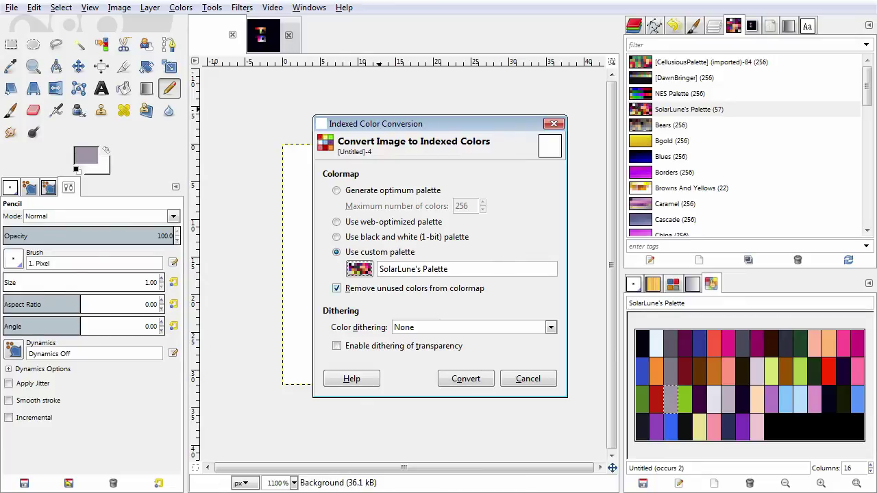
- Disable removal of unused colors from the colormap and convert the image to indexed colors
{"action": "left_click", "coordinate": [337, 288]}
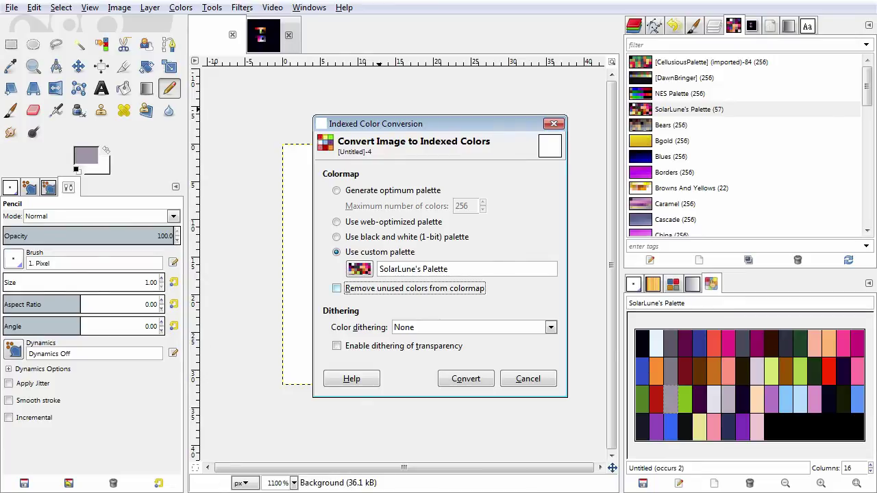
{"action": "left_click_drag", "start_coordinate": [411, 123], "coordinate": [569, 113]}
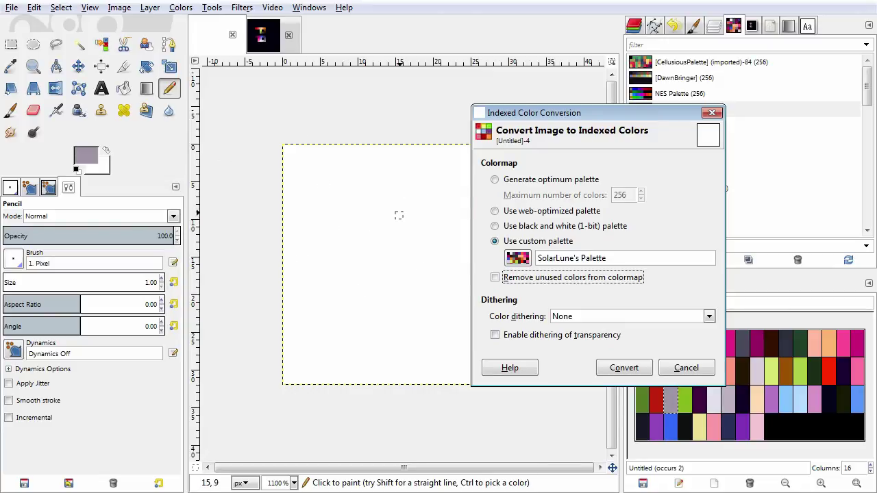
{"action": "left_click_drag", "start_coordinate": [541, 112], "coordinate": [360, 76]}
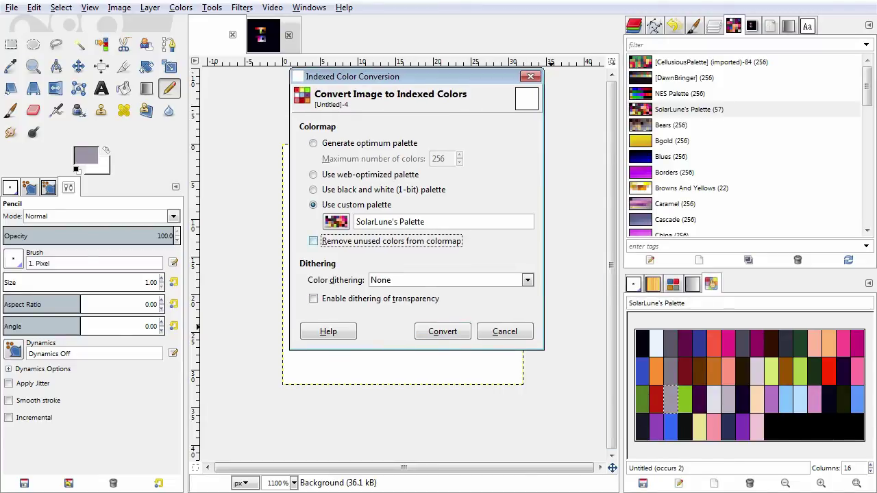
{"action": "left_click", "coordinate": [464, 333]}
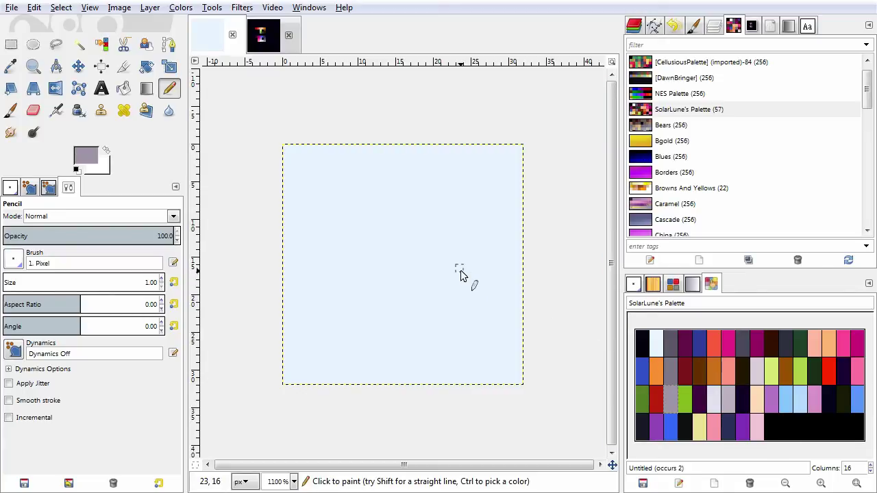
- Pick the canvas color as the foreground color and inspect its color values
{"action": "left_click", "coordinate": [455, 295], "text": "ctrl"}
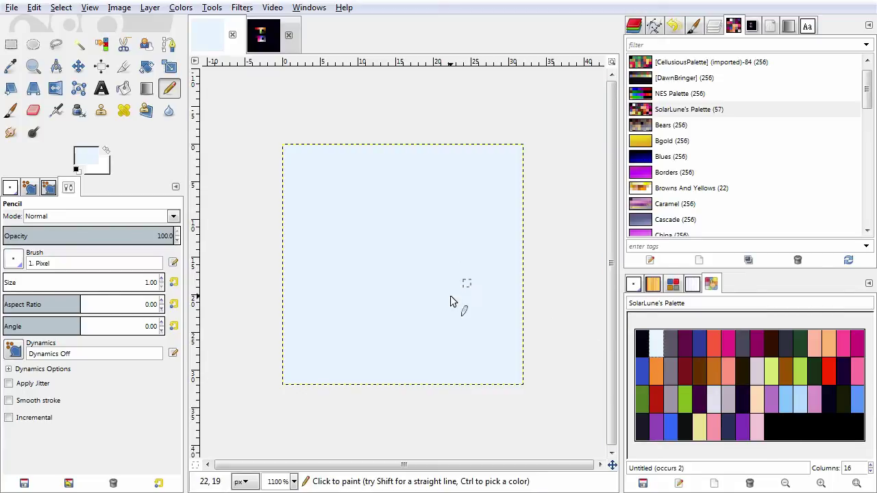
{"action": "left_click", "coordinate": [86, 157]}
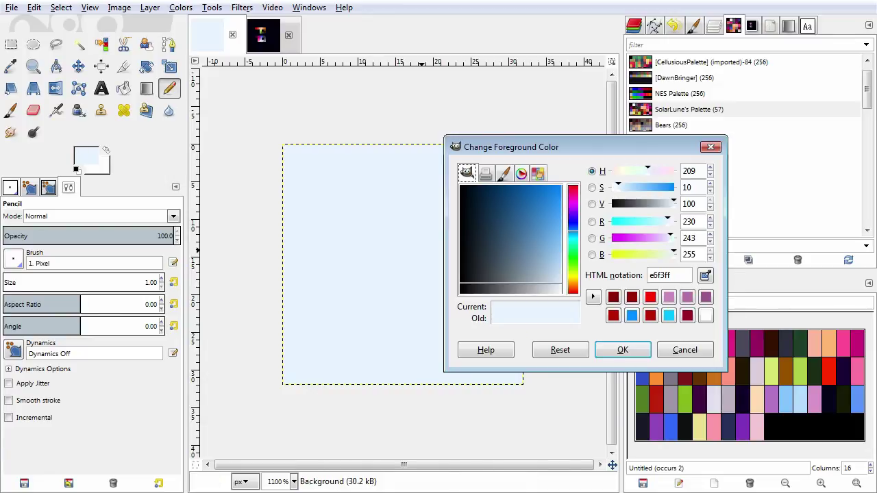
{"action": "left_click", "coordinate": [685, 350]}
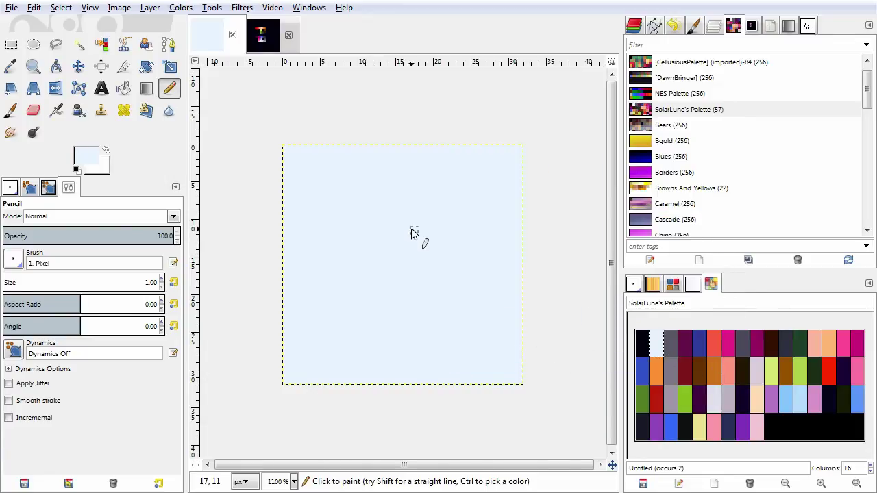
- Inspect entry #37 in the image's colormap, then return to the swatches of SolarLune's Palette
{"action": "left_click", "coordinate": [673, 283]}
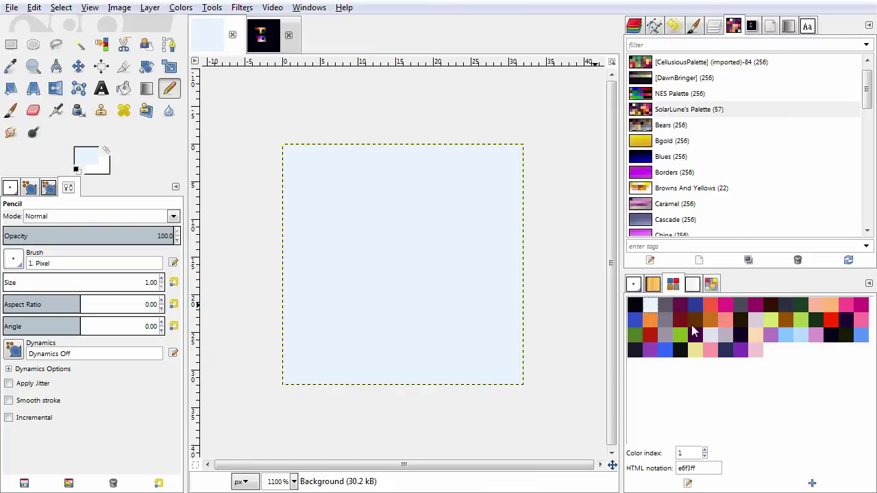
{"action": "double_click", "coordinate": [709, 334]}
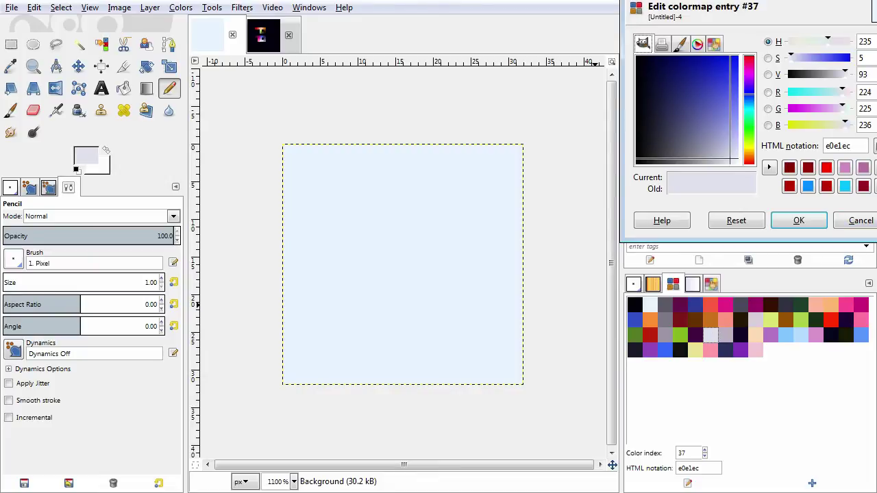
{"action": "left_click", "coordinate": [799, 220]}
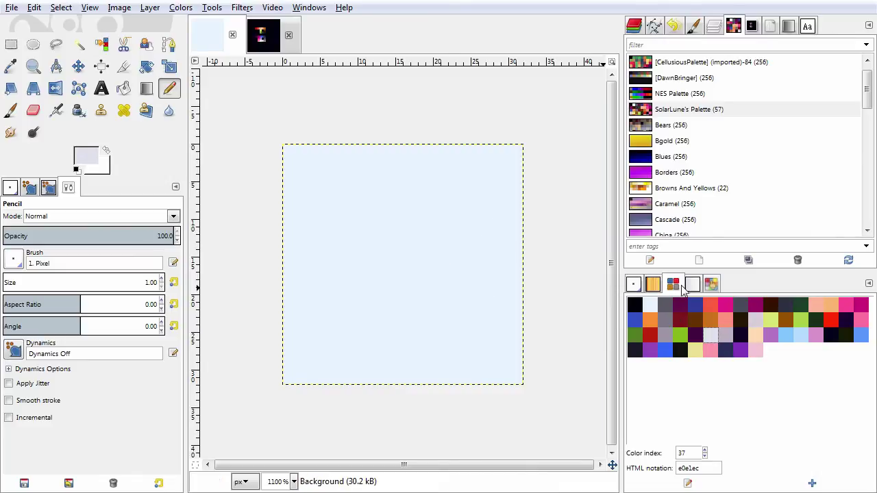
{"action": "left_click", "coordinate": [710, 283]}
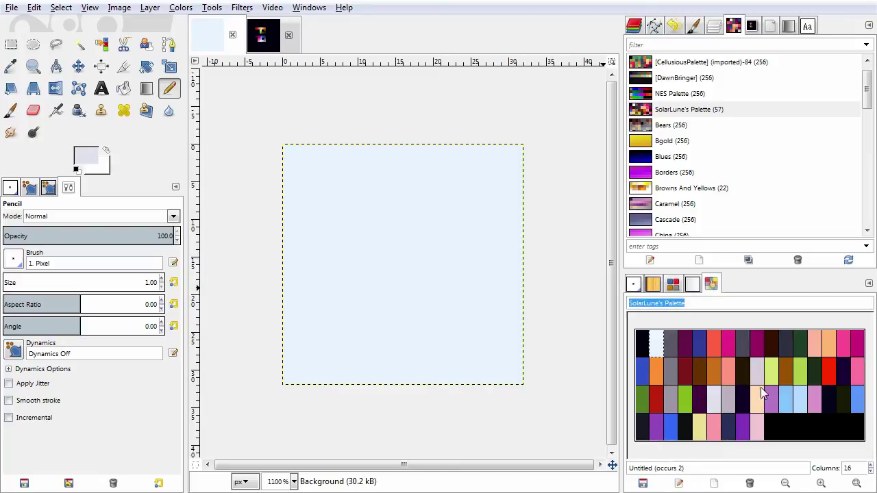
- Inspect the color values of the orange-brown entry #21 in the image's colormap and leave it unmodified
{"action": "left_click", "coordinate": [672, 284]}
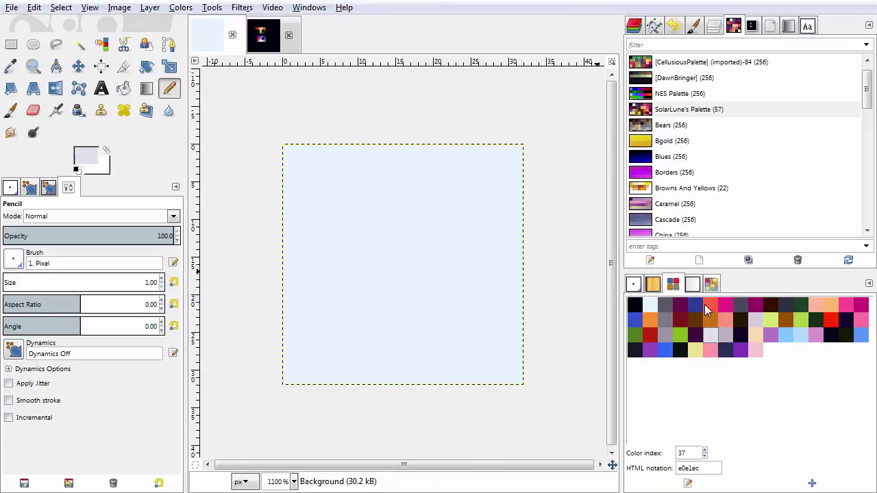
{"action": "double_click", "coordinate": [709, 322]}
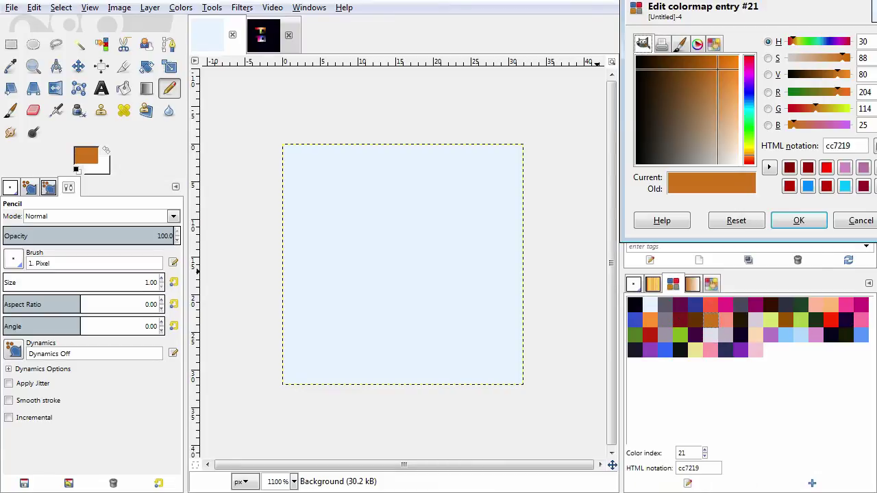
{"action": "left_click", "coordinate": [861, 221]}
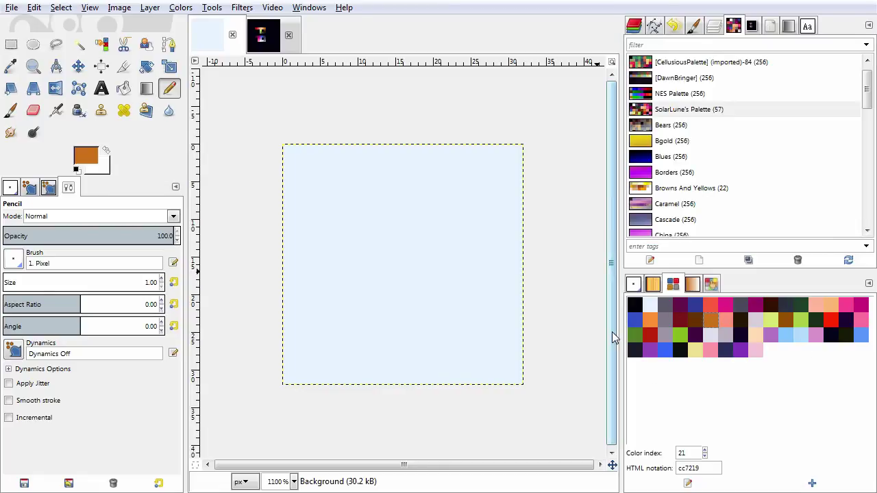
- Pick entries 0 and 6 of the image's colormap as foreground color, and open Rearrange Colormap
{"action": "left_click", "coordinate": [635, 306]}
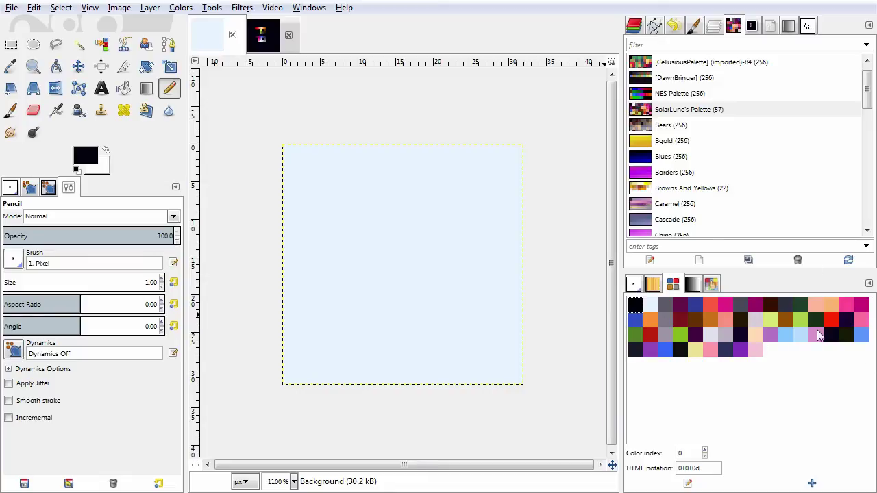
{"action": "right_click", "coordinate": [729, 309]}
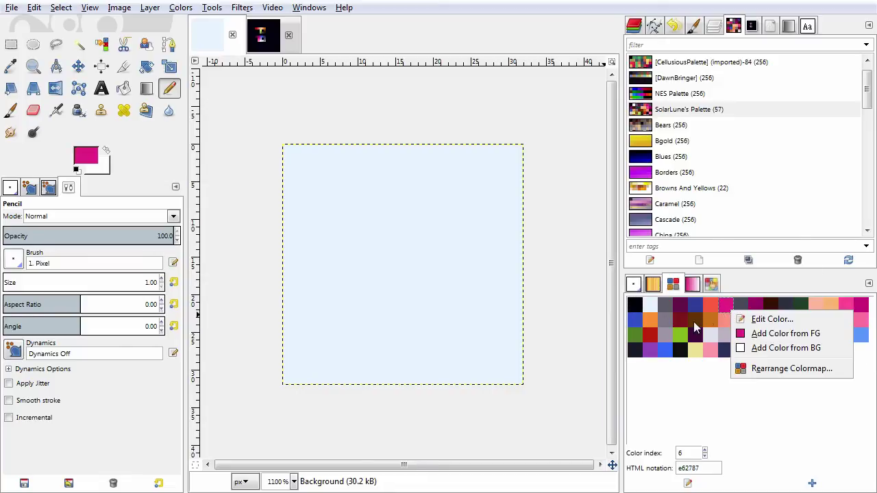
{"action": "left_click", "coordinate": [770, 369]}
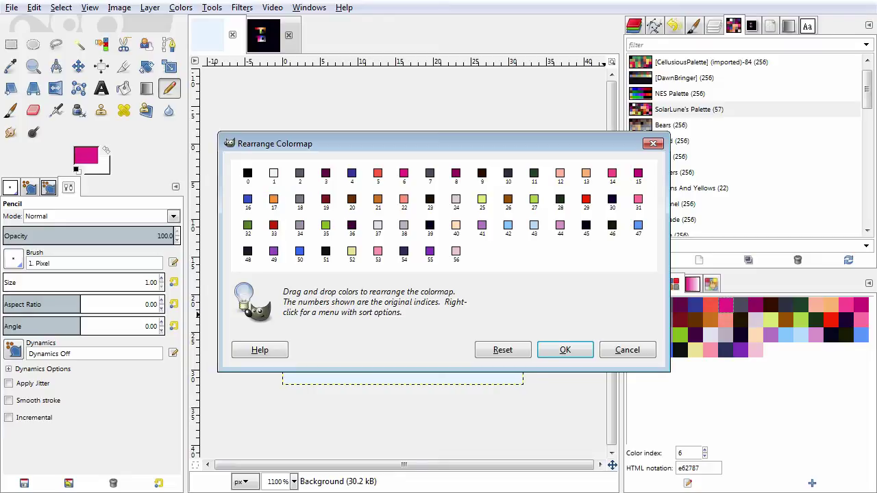
- Try reordering several colormap colors by hand, then sort the colors on hue
{"action": "mouse_move", "coordinate": [326, 198]}
{"action": "left_mouse_down"}
{"action": "mouse_move", "coordinate": [274, 199]}
{"action": "mouse_move", "coordinate": [310, 232]}
{"action": "mouse_move", "coordinate": [363, 205]}
{"action": "mouse_move", "coordinate": [314, 196]}
{"action": "left_mouse_up"}
{"action": "left_click_drag", "start_coordinate": [299, 227], "coordinate": [466, 251]}
{"action": "left_click_drag", "start_coordinate": [351, 173], "coordinate": [351, 225]}
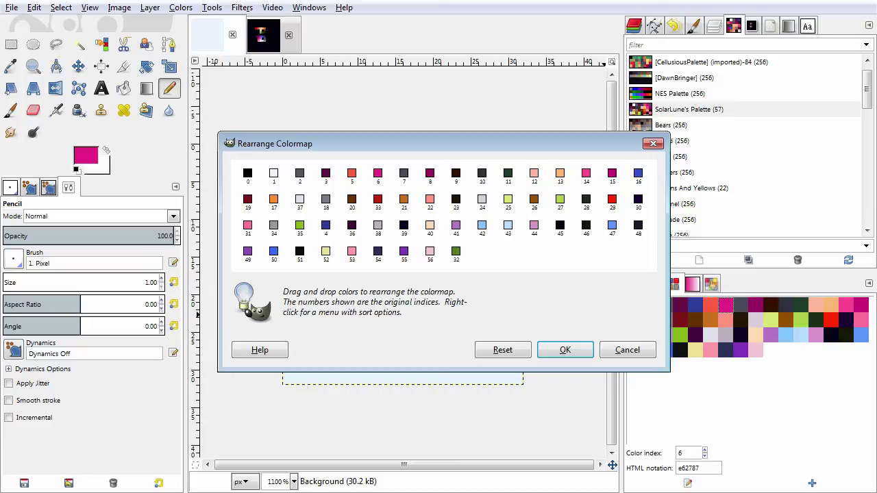
{"action": "right_click", "coordinate": [382, 199]}
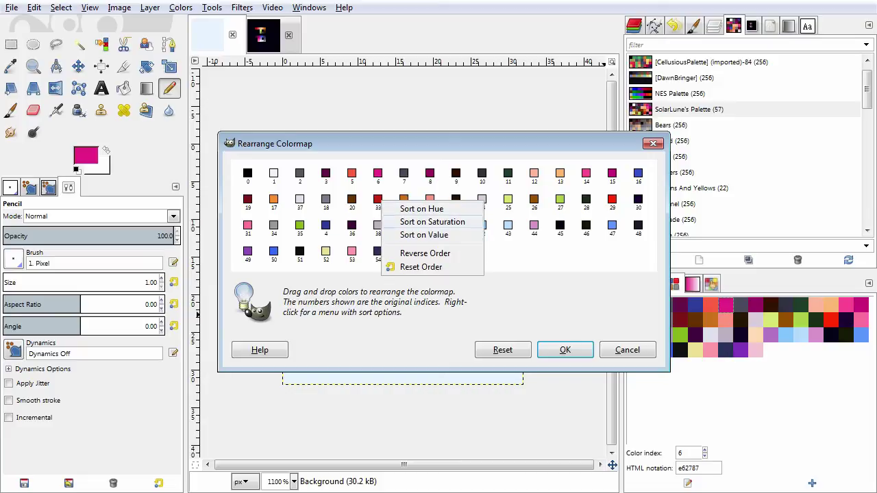
{"action": "left_click", "coordinate": [422, 208]}
- Sort the colormap on value and apply the new order
{"action": "right_click", "coordinate": [425, 199]}
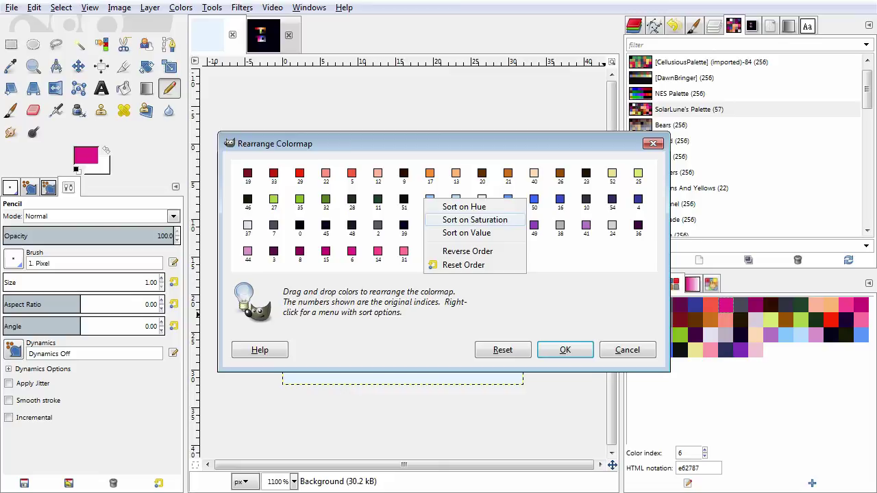
{"action": "left_click", "coordinate": [466, 233]}
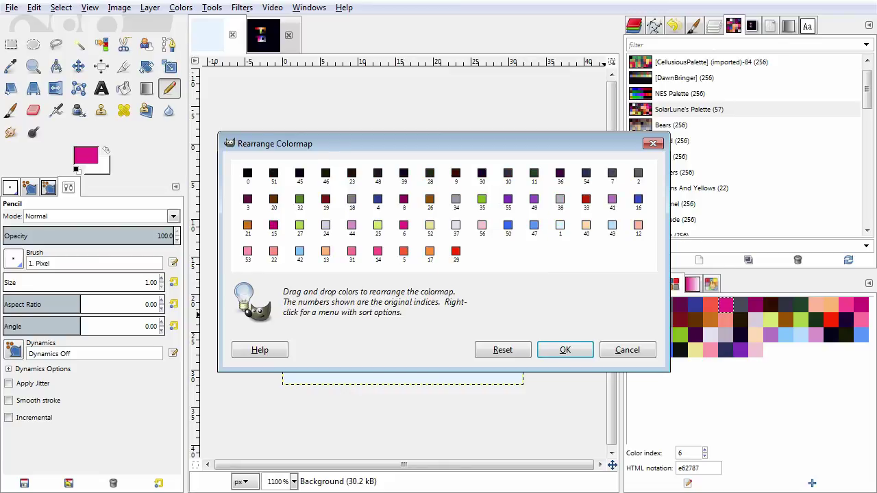
{"action": "key", "text": "Return"}
- Compare the first and last colormap entries, make the first one, 01010d, the foreground color, and inspect its values
{"action": "left_click", "coordinate": [635, 307]}
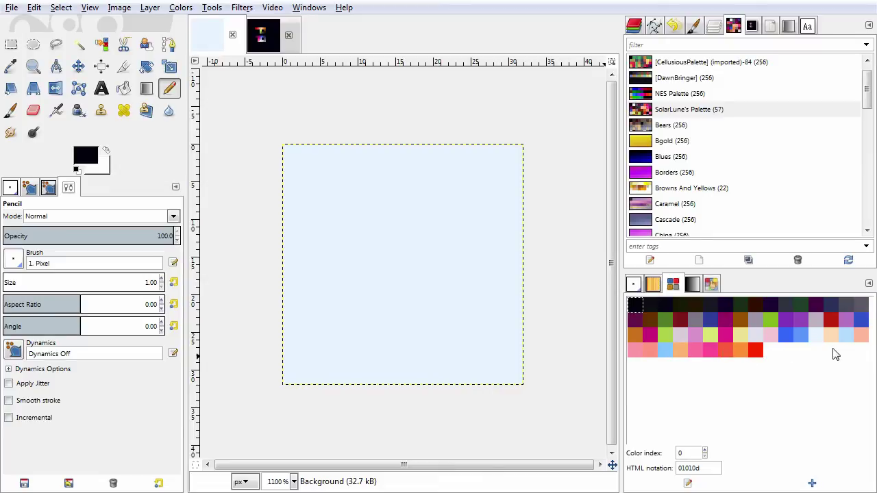
{"action": "left_click", "coordinate": [758, 353]}
{"action": "left_click", "coordinate": [634, 304]}
{"action": "left_click", "coordinate": [759, 353]}
{"action": "left_click", "coordinate": [634, 307]}
{"action": "left_click", "coordinate": [88, 162]}
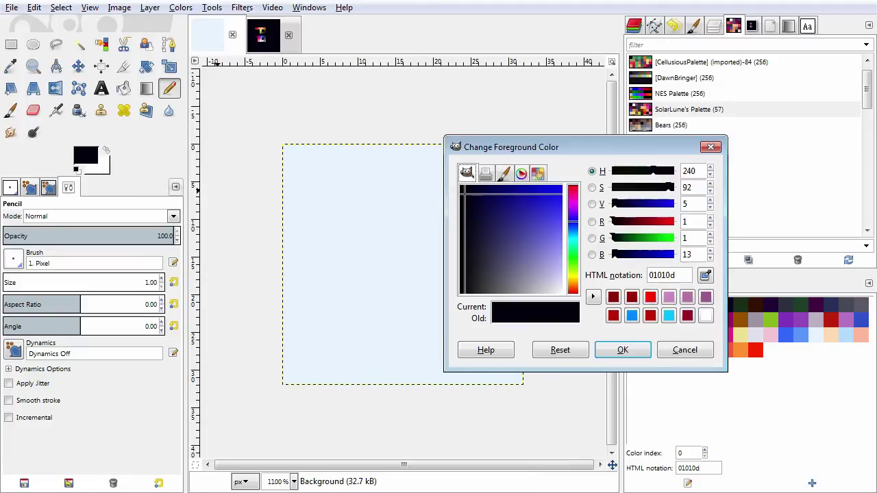
{"action": "key", "text": "Escape"}
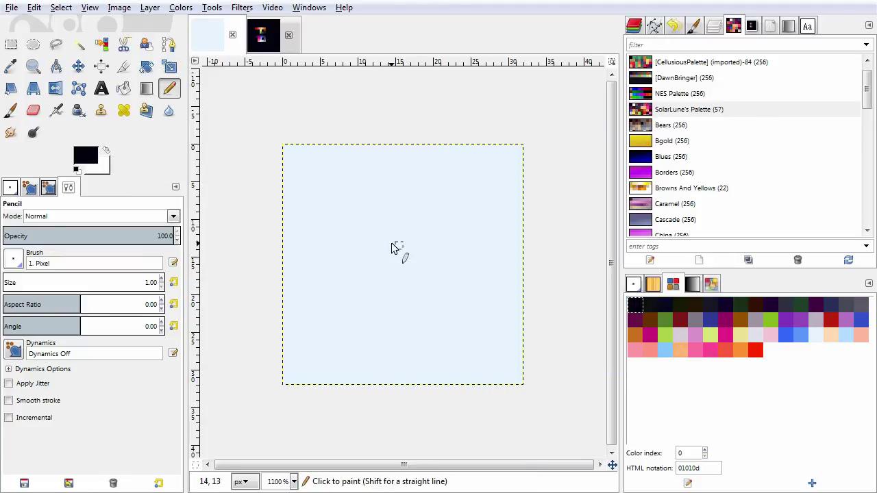
- Paint a near-black head about 9 pixels wide and 6 tall mid-canvas, and add two one-pixel eyes in the canvas color
{"action": "scroll", "coordinate": [392, 246], "scroll_direction": "up", "scroll_amount": 1}
{"action": "mouse_move", "coordinate": [395, 246]}
{"action": "left_mouse_down"}
{"action": "mouse_move", "coordinate": [427, 230]}
{"action": "mouse_move", "coordinate": [445, 241]}
{"action": "mouse_move", "coordinate": [427, 258]}
{"action": "mouse_move", "coordinate": [412, 257]}
{"action": "mouse_move", "coordinate": [413, 278]}
{"action": "mouse_move", "coordinate": [438, 281]}
{"action": "mouse_move", "coordinate": [452, 259]}
{"action": "left_mouse_up"}
{"action": "left_click", "coordinate": [495, 229], "text": "ctrl"}
{"action": "scroll", "coordinate": [415, 242], "scroll_direction": "up", "scroll_amount": 2}
{"action": "left_click", "coordinate": [467, 254]}
{"action": "left_click", "coordinate": [357, 254]}
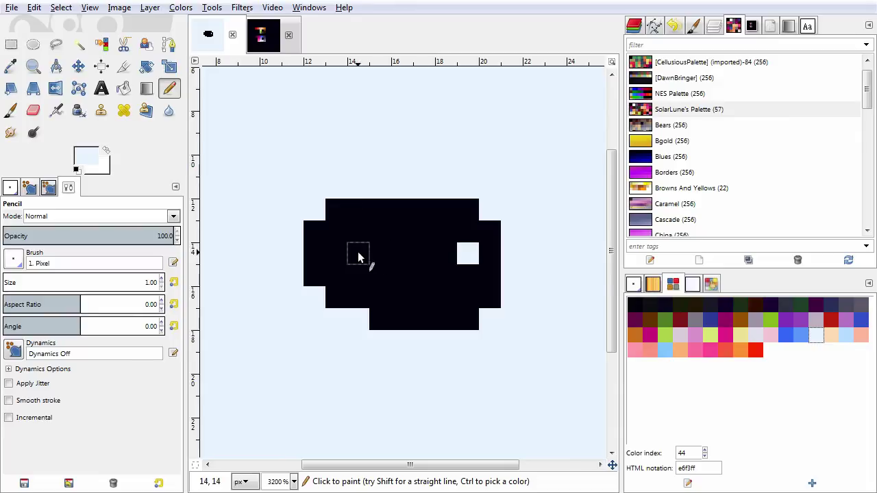
- Undo the first mouth attempt and paint a mouth two pixels wide at the lower right of the head
{"action": "left_click_drag", "start_coordinate": [401, 282], "coordinate": [428, 300]}
{"action": "key", "text": "ctrl+z"}
{"action": "key", "text": "ctrl+z"}
{"action": "left_click", "coordinate": [433, 298]}
{"action": "left_click", "coordinate": [448, 301]}
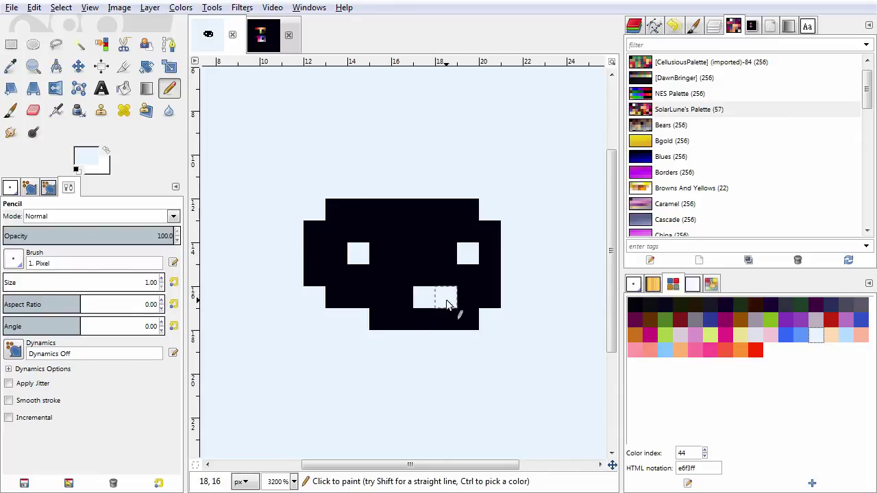
- Move the right eye one pixel outward to the head's edge, filling its former spot with the head's near-black
{"action": "left_click", "coordinate": [489, 255]}
{"action": "left_click", "coordinate": [483, 273], "text": "ctrl"}
{"action": "left_click", "coordinate": [470, 258]}
{"action": "scroll", "coordinate": [476, 278], "scroll_direction": "down", "scroll_amount": 2}
{"action": "scroll", "coordinate": [482, 274], "scroll_direction": "down", "scroll_amount": 1}
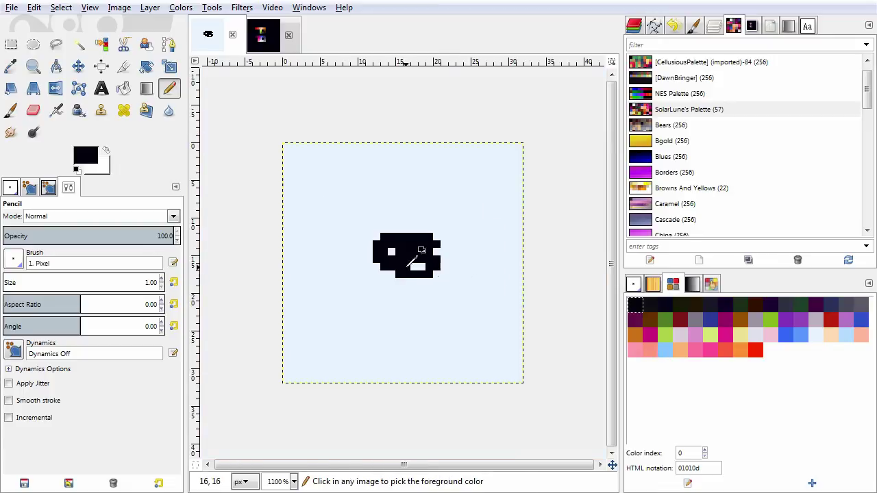
- Paint a grey arm in colormap color 9e95a6 at the lower left of the head
{"action": "scroll", "coordinate": [411, 262], "scroll_direction": "up", "scroll_amount": 2}
{"action": "left_click", "coordinate": [740, 335]}
{"action": "left_click", "coordinate": [755, 320]}
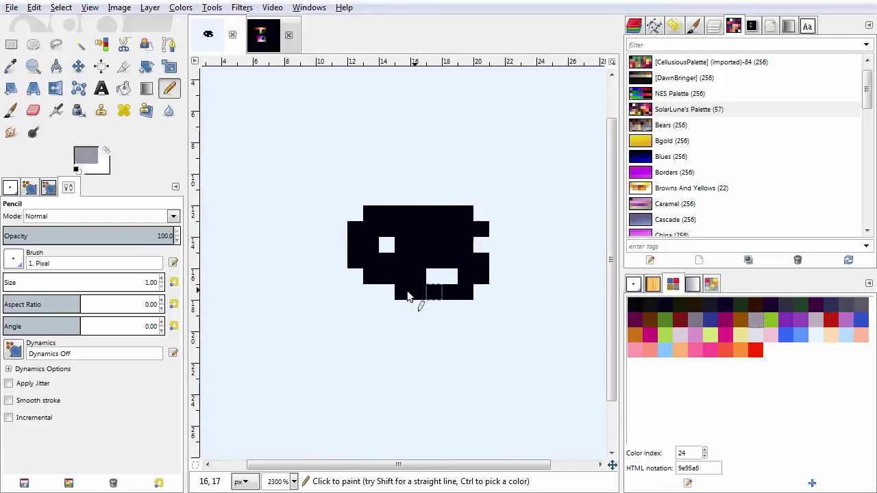
{"action": "mouse_move", "coordinate": [356, 277]}
{"action": "left_mouse_down"}
{"action": "mouse_move", "coordinate": [334, 293]}
{"action": "mouse_move", "coordinate": [341, 301]}
{"action": "mouse_move", "coordinate": [370, 290]}
{"action": "mouse_move", "coordinate": [343, 311]}
{"action": "mouse_move", "coordinate": [382, 298]}
{"action": "mouse_move", "coordinate": [400, 310]}
{"action": "mouse_move", "coordinate": [474, 311]}
{"action": "mouse_move", "coordinate": [478, 296]}
{"action": "mouse_move", "coordinate": [439, 322]}
{"action": "mouse_move", "coordinate": [391, 323]}
{"action": "left_mouse_up"}
- Paint a two-row red body in colormap color c0220c beneath the head, extending it to the lower left
{"action": "left_click", "coordinate": [831, 320]}
{"action": "left_click", "coordinate": [466, 325]}
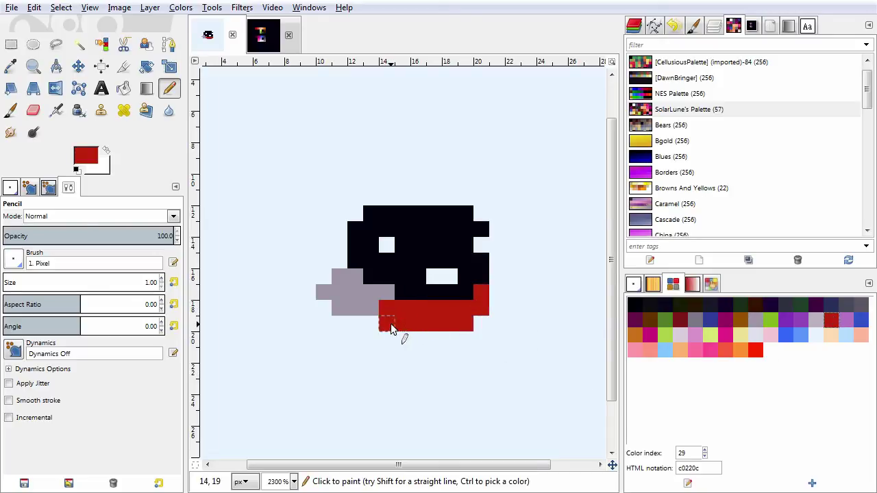
{"action": "left_click", "coordinate": [388, 325]}
{"action": "left_click", "coordinate": [475, 274], "text": "ctrl"}
{"action": "left_click", "coordinate": [388, 309], "text": "ctrl"}
{"action": "left_click", "coordinate": [371, 324]}
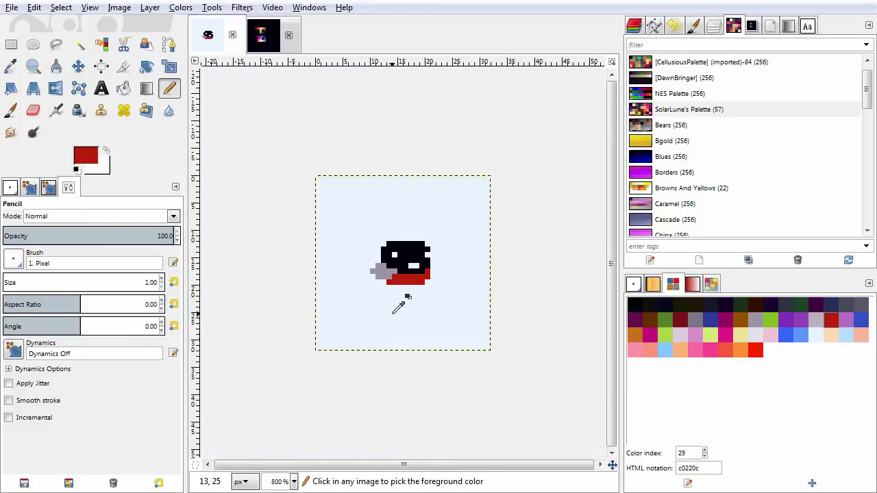
- Paint two near-black feet beneath the red body using colormap entry 0
{"action": "scroll", "coordinate": [396, 300], "scroll_direction": "up", "scroll_amount": 3}
{"action": "left_click", "coordinate": [635, 305]}
{"action": "mouse_move", "coordinate": [344, 326]}
{"action": "left_mouse_down"}
{"action": "mouse_move", "coordinate": [393, 330]}
{"action": "mouse_move", "coordinate": [349, 335]}
{"action": "mouse_move", "coordinate": [402, 346]}
{"action": "left_mouse_up"}
{"action": "mouse_move", "coordinate": [459, 326]}
{"action": "left_mouse_down"}
{"action": "mouse_move", "coordinate": [481, 336]}
{"action": "mouse_move", "coordinate": [457, 333]}
{"action": "mouse_move", "coordinate": [479, 336]}
{"action": "mouse_move", "coordinate": [477, 315]}
{"action": "mouse_move", "coordinate": [434, 344]}
{"action": "mouse_move", "coordinate": [507, 339]}
{"action": "left_mouse_up"}
{"action": "left_click", "coordinate": [474, 313]}
{"action": "left_click", "coordinate": [431, 329]}
- Pick the canvas color e6f3ff and clean up the gap between the feet with the Pencil
{"action": "key", "text": "shift+e"}
{"action": "key", "text": "n"}
{"action": "left_click", "coordinate": [429, 339], "text": "ctrl"}
{"action": "left_click_drag", "start_coordinate": [429, 326], "coordinate": [446, 339]}
{"action": "scroll", "coordinate": [475, 338], "scroll_direction": "down", "scroll_amount": 2}
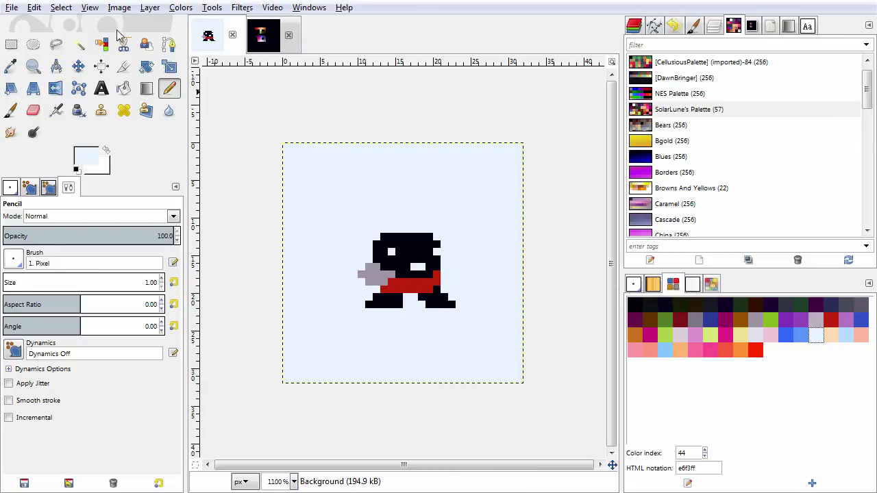
- Try the Eraser on the character's right foot and head, and undo the strokes
{"action": "key", "text": "shift+e"}
{"action": "mouse_move", "coordinate": [432, 298]}
{"action": "left_mouse_down"}
{"action": "mouse_move", "coordinate": [461, 225]}
{"action": "mouse_move", "coordinate": [430, 242]}
{"action": "left_mouse_up"}
{"action": "key", "text": "ctrl+z"}
{"action": "key", "text": "ctrl+z"}
- Add an alpha channel to the Background layer, test the Eraser above the character, and undo the stroke
{"action": "left_click", "coordinate": [714, 26]}
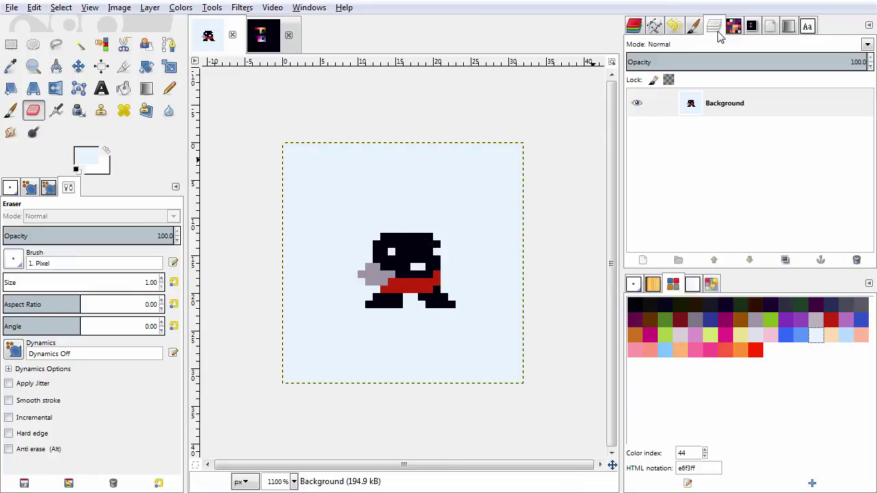
{"action": "right_click", "coordinate": [704, 107]}
{"action": "left_click", "coordinate": [680, 156]}
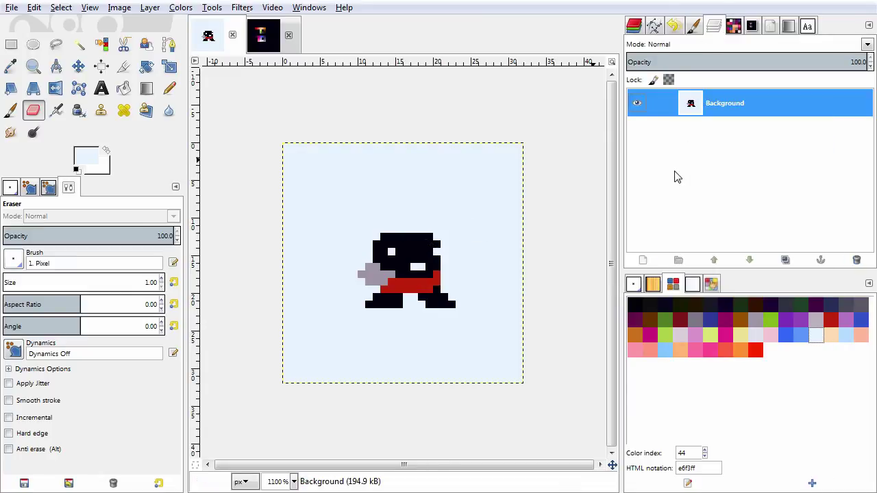
{"action": "left_click", "coordinate": [150, 6]}
{"action": "mouse_move", "coordinate": [198, 156]}
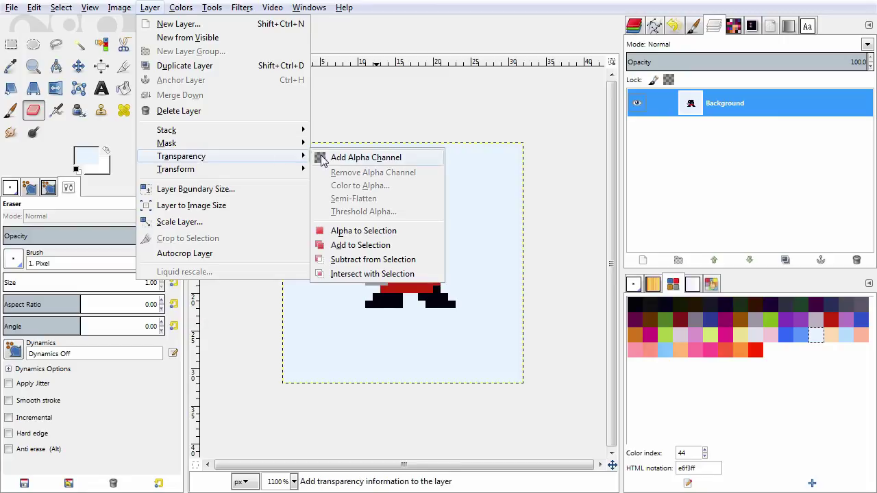
{"action": "left_click", "coordinate": [350, 156]}
{"action": "mouse_move", "coordinate": [346, 217]}
{"action": "left_mouse_down"}
{"action": "mouse_move", "coordinate": [408, 220]}
{"action": "mouse_move", "coordinate": [381, 217]}
{"action": "mouse_move", "coordinate": [400, 200]}
{"action": "left_mouse_up"}
{"action": "key", "text": "ctrl+z"}
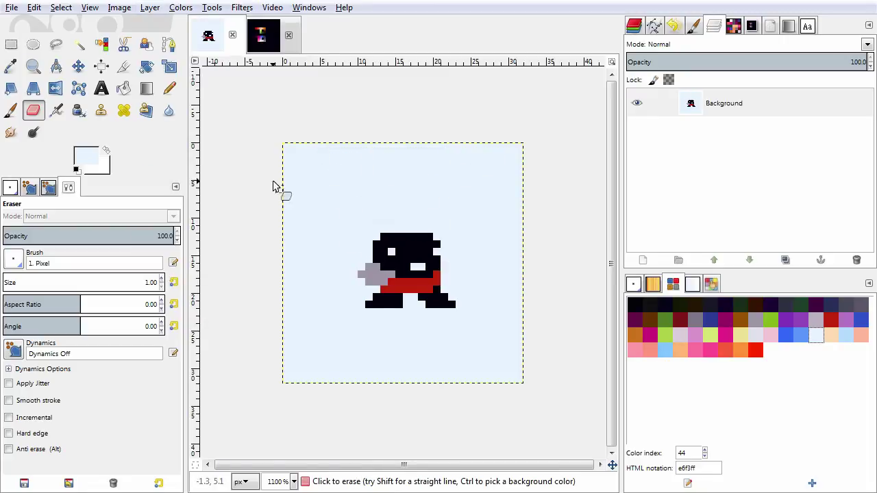
{"action": "left_click", "coordinate": [180, 7]}
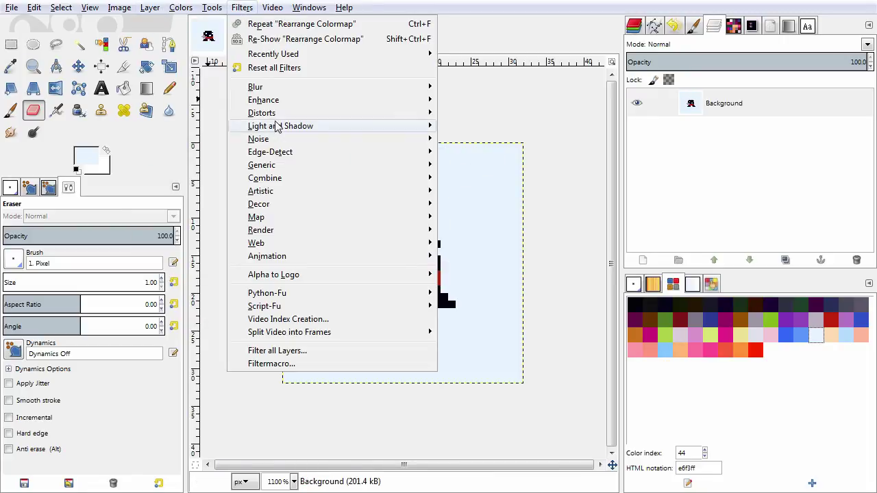
{"action": "mouse_move", "coordinate": [299, 103]}
{"action": "mouse_move", "coordinate": [304, 156]}
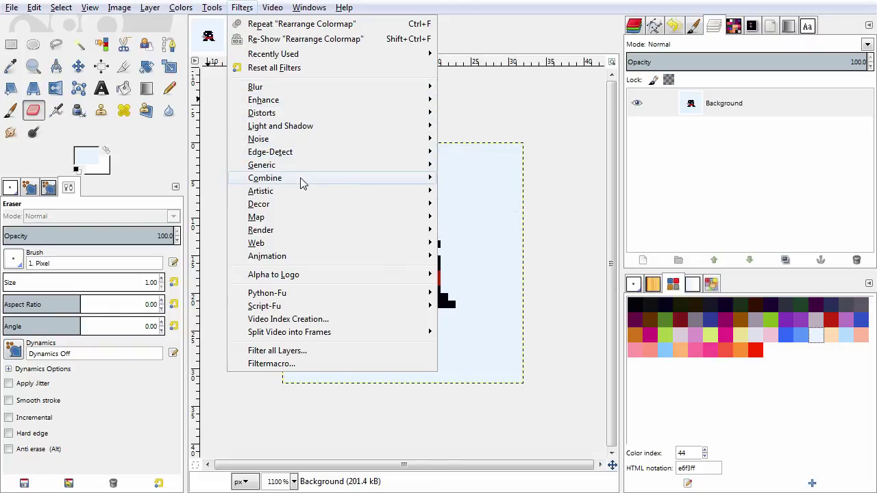
{"action": "mouse_move", "coordinate": [298, 204]}
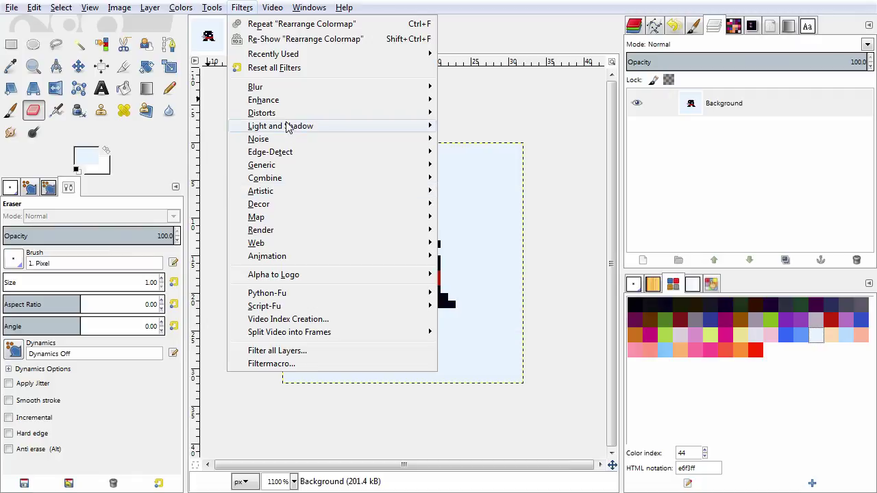
- Convert the image from indexed to RGB mode
{"action": "mouse_move", "coordinate": [119, 8]}
{"action": "mouse_move", "coordinate": [247, 38]}
{"action": "left_click", "coordinate": [288, 40]}
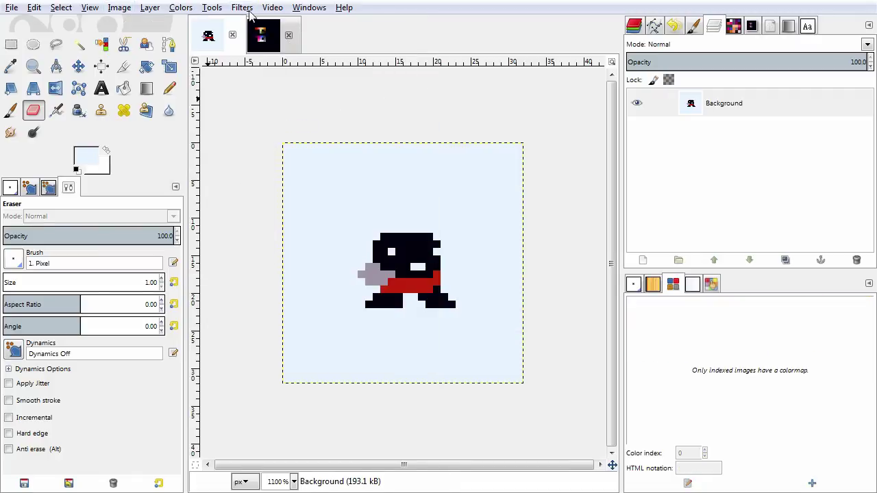
{"action": "left_click", "coordinate": [242, 8]}
{"action": "mouse_move", "coordinate": [318, 93]}
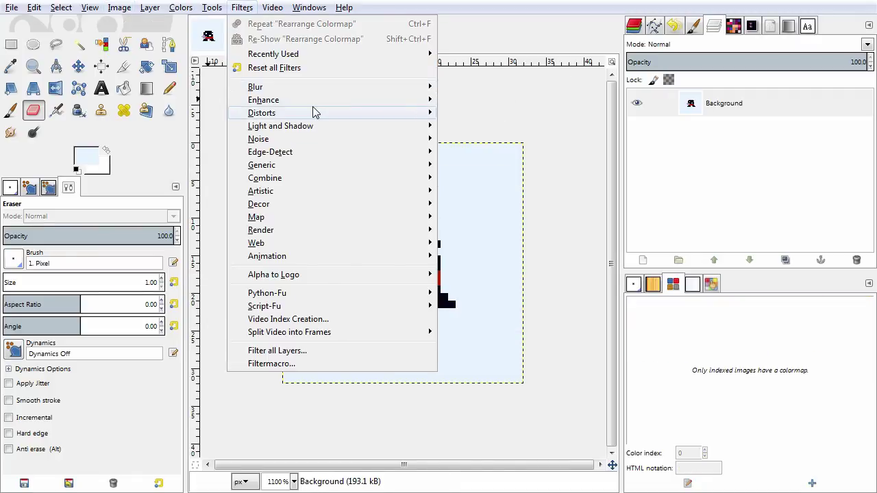
{"action": "left_click", "coordinate": [484, 91]}
{"action": "key", "text": "r"}
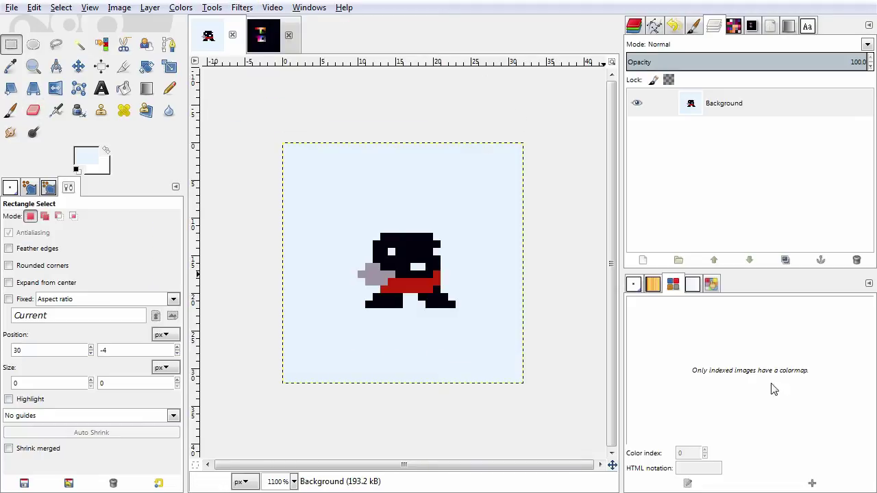
{"action": "key", "text": "ctrl+s"}
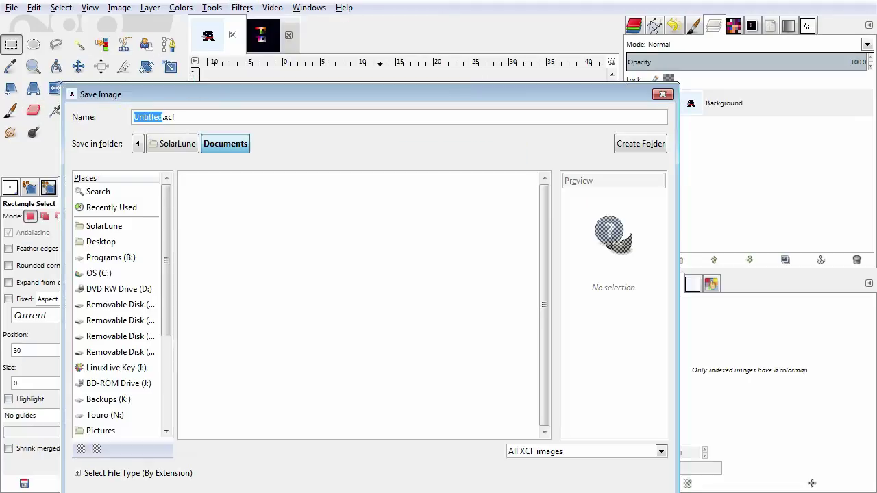
{"action": "key", "text": "Escape"}
{"action": "key", "text": "ctrl+z"}
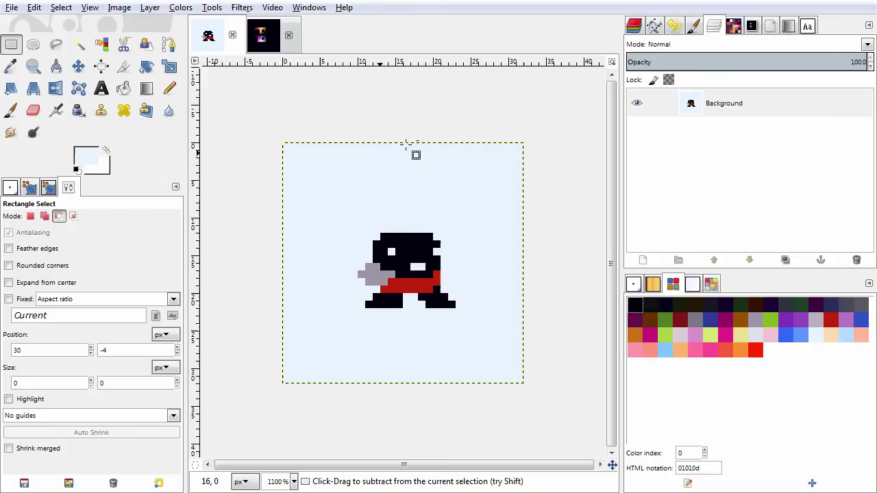
{"action": "key", "text": "ctrl+y"}
- Review the indexed color conversion settings with SolarLune's Palette as custom palette, and cancel the conversion
{"action": "left_click", "coordinate": [119, 8]}
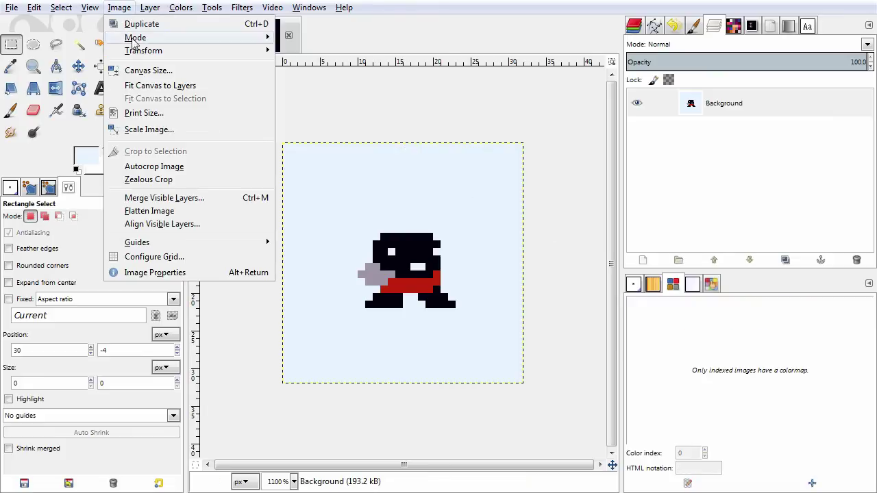
{"action": "mouse_move", "coordinate": [144, 37]}
{"action": "left_click", "coordinate": [309, 65]}
{"action": "left_click", "coordinate": [528, 378]}
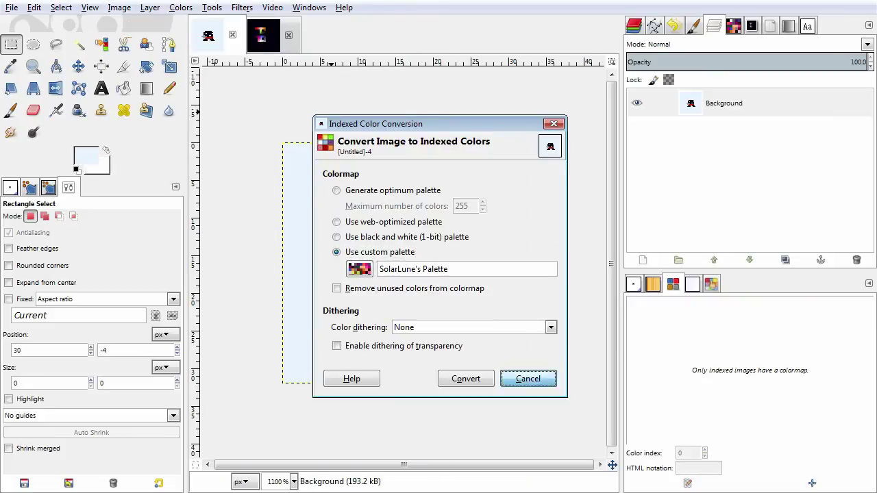
- Choose the Pencil, sample the red of the character's body, and change the foreground color to violet 6c00ff
{"action": "key", "text": "n"}
{"action": "scroll", "coordinate": [394, 265], "scroll_direction": "up", "scroll_amount": 4}
{"action": "left_click", "coordinate": [421, 332], "text": "ctrl"}
{"action": "left_click", "coordinate": [86, 156]}
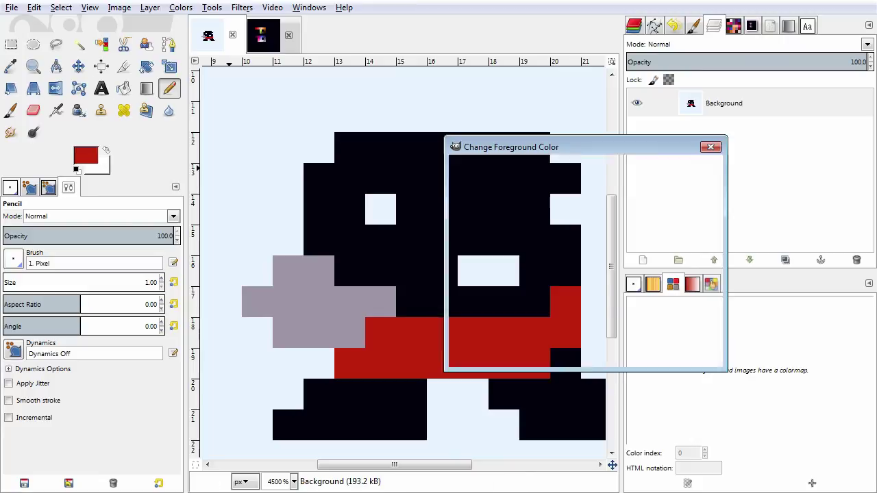
{"action": "left_click", "coordinate": [573, 214]}
{"action": "left_click", "coordinate": [561, 185]}
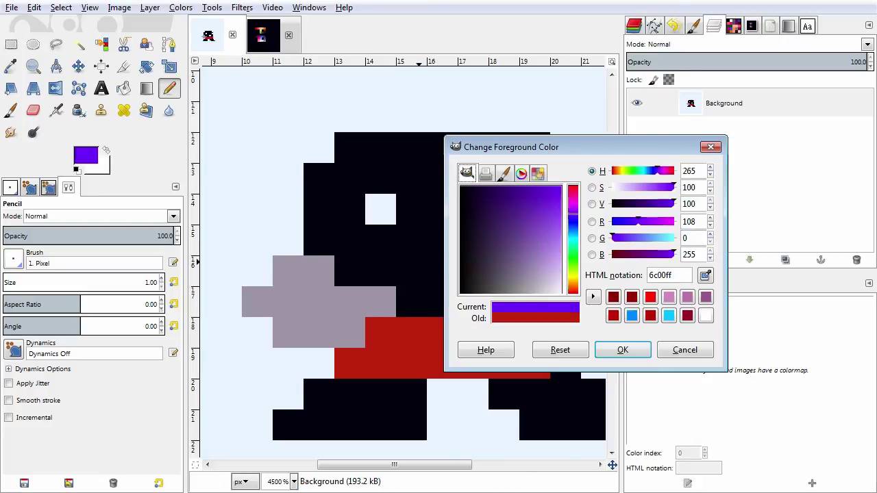
{"action": "left_click", "coordinate": [622, 350]}
- Try painting violet pixels across the character's eye and mouth, and undo the strokes
{"action": "mouse_move", "coordinate": [384, 212]}
{"action": "left_mouse_down"}
{"action": "mouse_move", "coordinate": [496, 288]}
{"action": "mouse_move", "coordinate": [531, 267]}
{"action": "left_mouse_up"}
{"action": "scroll", "coordinate": [255, 217], "scroll_direction": "down", "scroll_amount": 3}
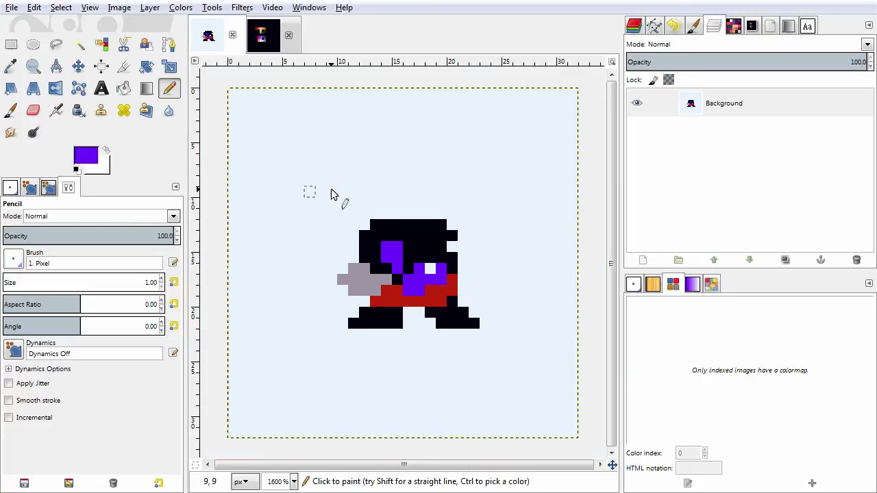
{"action": "key", "text": "ctrl+z"}
- Pencil a violet hat on the character's head, with a one-pixel brim at the right and a raised tip above
{"action": "scroll", "coordinate": [406, 203], "scroll_direction": "up", "scroll_amount": 2}
{"action": "left_click", "coordinate": [308, 232]}
{"action": "left_click_drag", "start_coordinate": [307, 233], "coordinate": [483, 246]}
{"action": "key", "text": "ctrl+z"}
{"action": "mouse_move", "coordinate": [325, 248]}
{"action": "left_mouse_down"}
{"action": "mouse_move", "coordinate": [502, 244]}
{"action": "mouse_move", "coordinate": [335, 206]}
{"action": "mouse_move", "coordinate": [460, 204]}
{"action": "left_mouse_up"}
{"action": "left_click", "coordinate": [481, 206]}
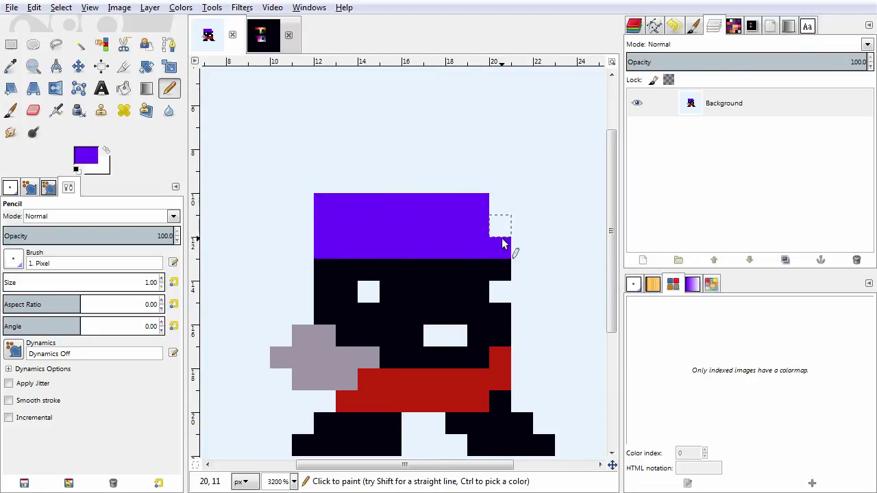
{"action": "left_click", "coordinate": [521, 245]}
{"action": "mouse_move", "coordinate": [501, 224]}
{"action": "left_mouse_down"}
{"action": "mouse_move", "coordinate": [478, 207]}
{"action": "mouse_move", "coordinate": [501, 191]}
{"action": "mouse_move", "coordinate": [478, 138]}
{"action": "left_mouse_up"}
{"action": "key", "text": "ctrl+z"}
- Convert the image to indexed mode with SolarLune's Palette as custom palette and no color dithering
{"action": "left_click", "coordinate": [118, 9]}
{"action": "mouse_move", "coordinate": [135, 37]}
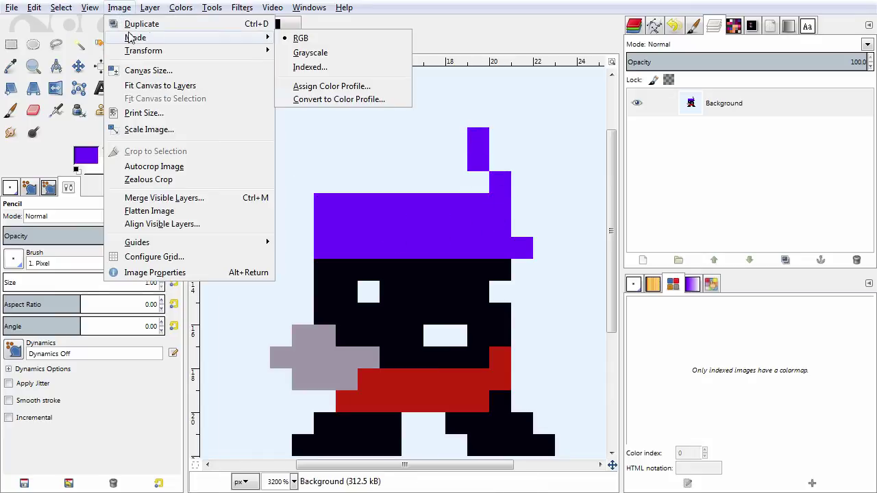
{"action": "left_click", "coordinate": [301, 68]}
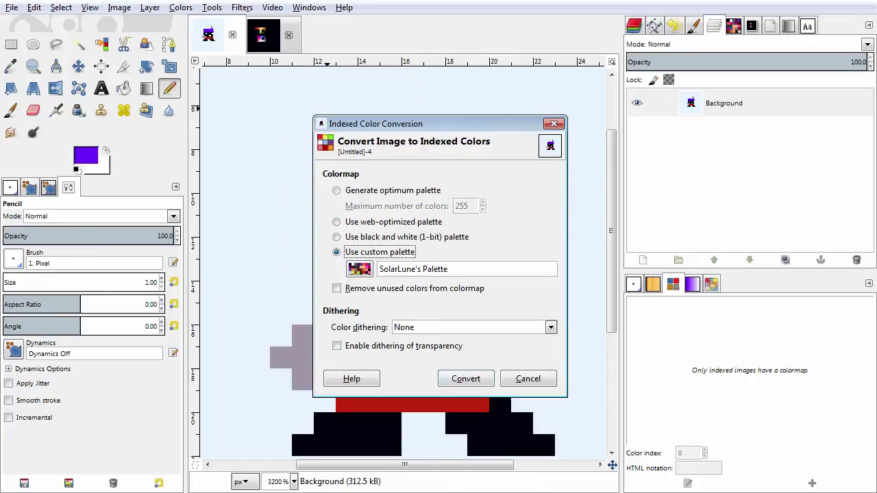
{"action": "left_click", "coordinate": [465, 379]}
- Undo and redo the indexed conversion repeatedly to compare the hat's color before and after
{"action": "key", "text": "ctrl+z"}
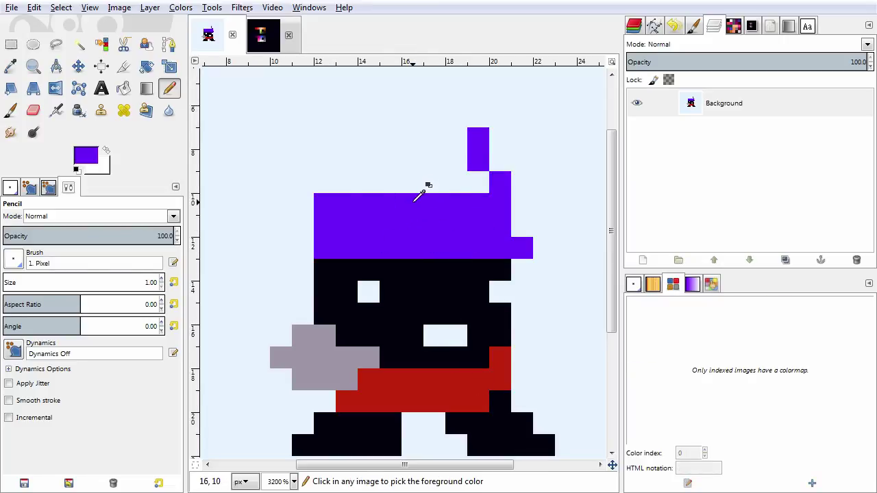
{"action": "key", "text": "minus"}
{"action": "key", "text": "ctrl+y"}
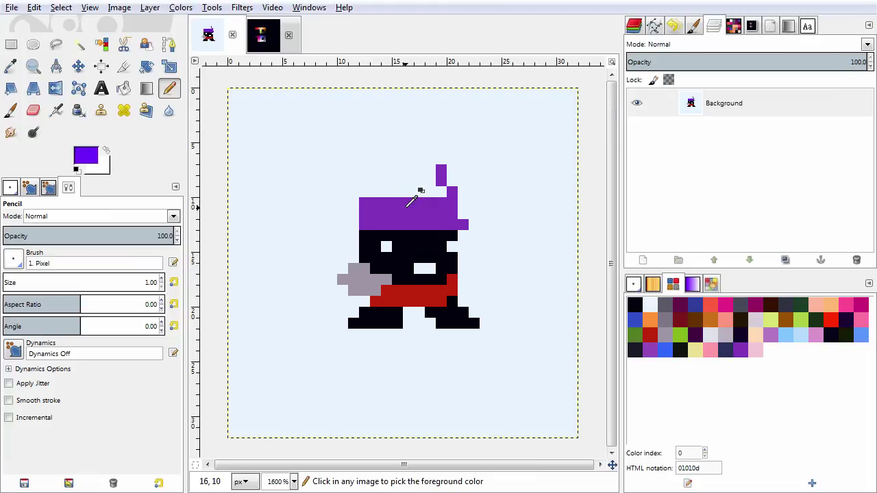
{"action": "key", "text": "ctrl+z"}
{"action": "key", "text": "ctrl+y"}
{"action": "key", "text": "plus"}
{"action": "key", "text": "ctrl+z"}
{"action": "key", "text": "ctrl+y"}
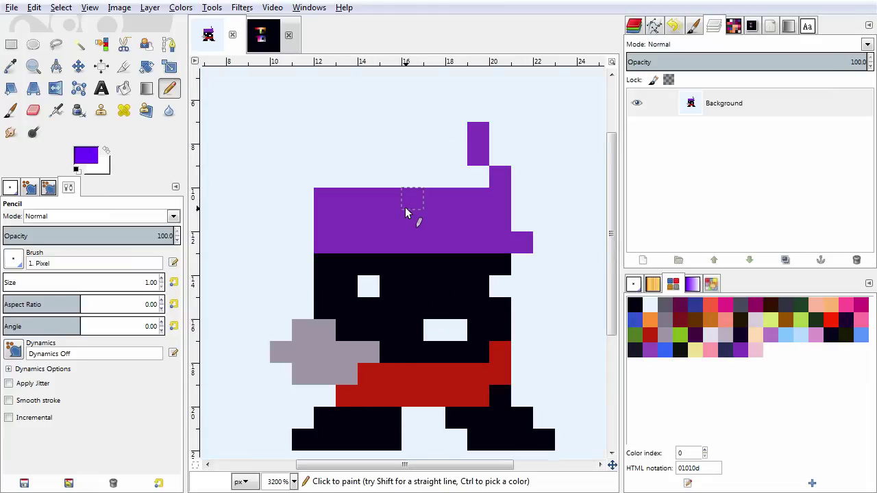
- Examine the converted character up close and sample the hat's purple as the foreground color
{"action": "key", "text": "minus"}
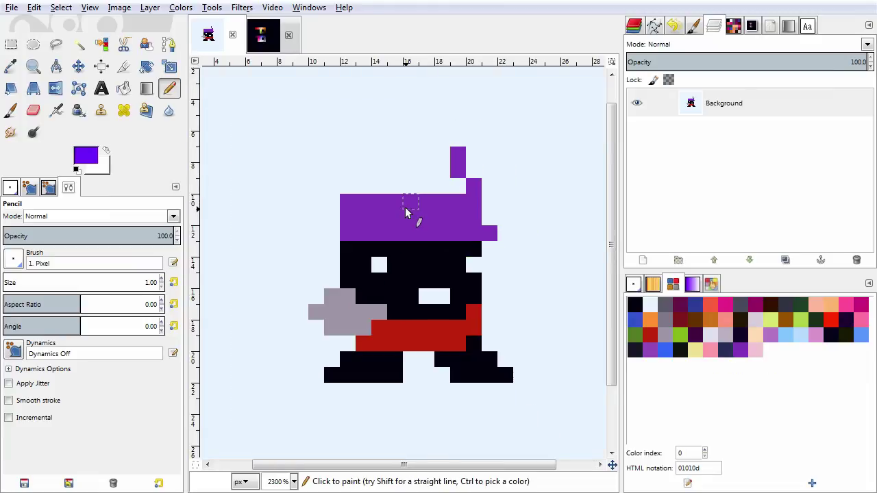
{"action": "scroll", "coordinate": [457, 243], "scroll_direction": "up", "scroll_amount": 1}
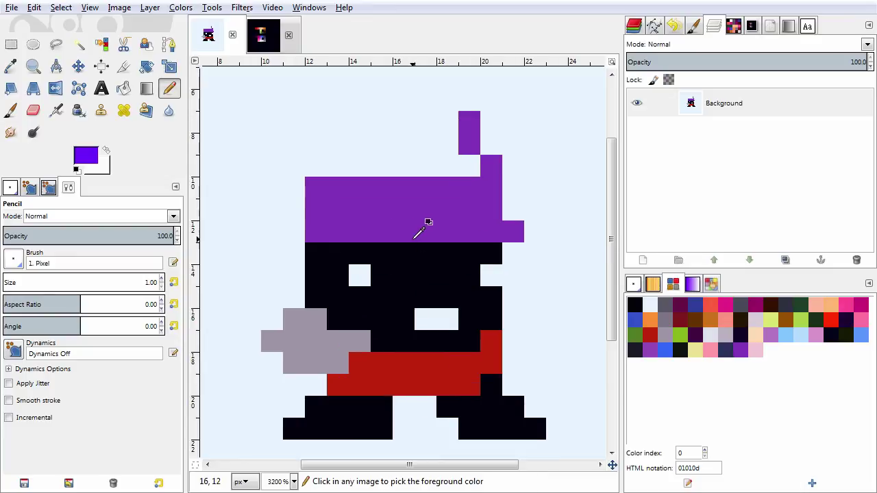
{"action": "scroll", "coordinate": [357, 293], "scroll_direction": "up", "scroll_amount": 1}
{"action": "scroll", "coordinate": [373, 288], "scroll_direction": "down", "scroll_amount": 2}
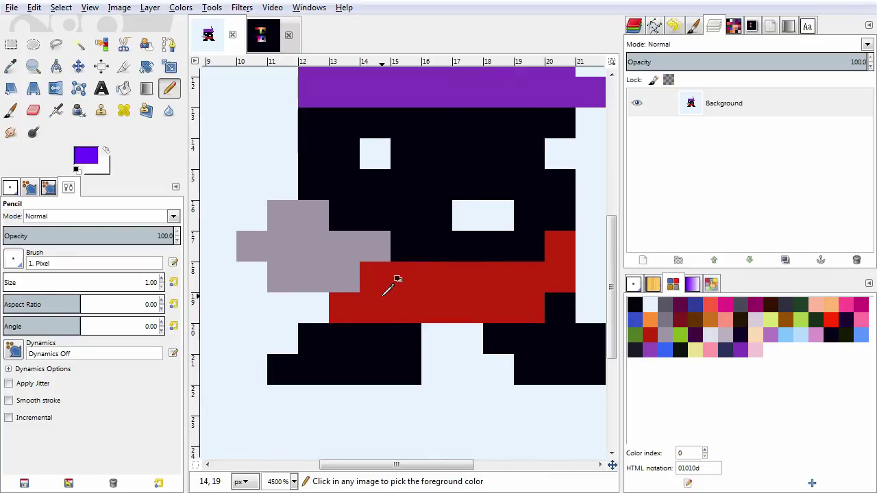
{"action": "scroll", "coordinate": [392, 284], "scroll_direction": "down", "scroll_amount": 1}
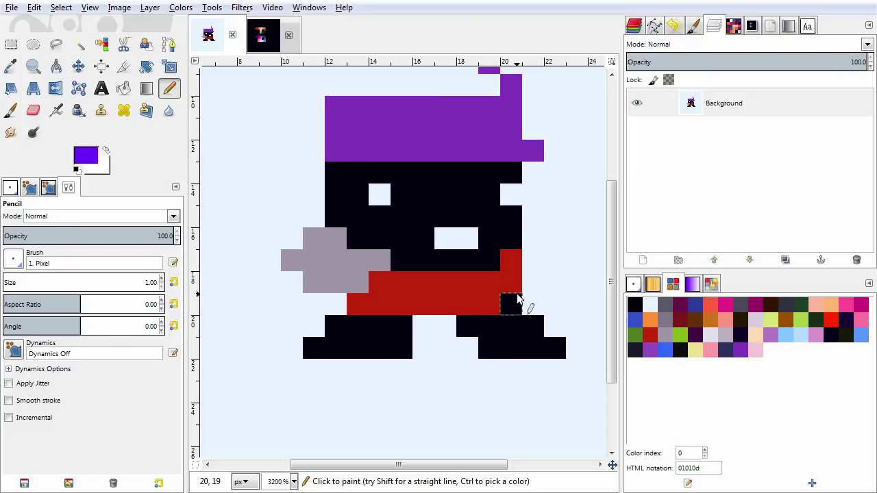
{"action": "scroll", "coordinate": [503, 220], "scroll_direction": "down", "scroll_amount": 1}
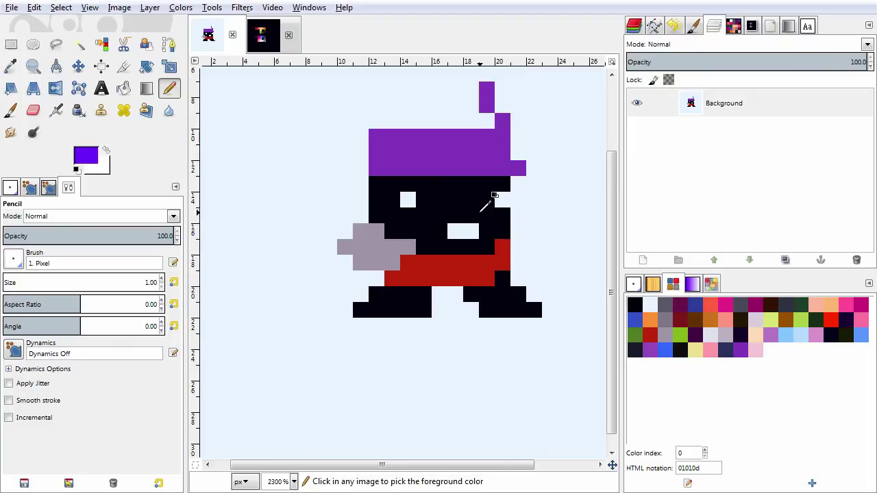
{"action": "scroll", "coordinate": [523, 147], "scroll_direction": "up", "scroll_amount": 1}
{"action": "left_click", "coordinate": [500, 163], "text": "ctrl"}
{"action": "scroll", "coordinate": [503, 157], "scroll_direction": "down", "scroll_amount": 2}
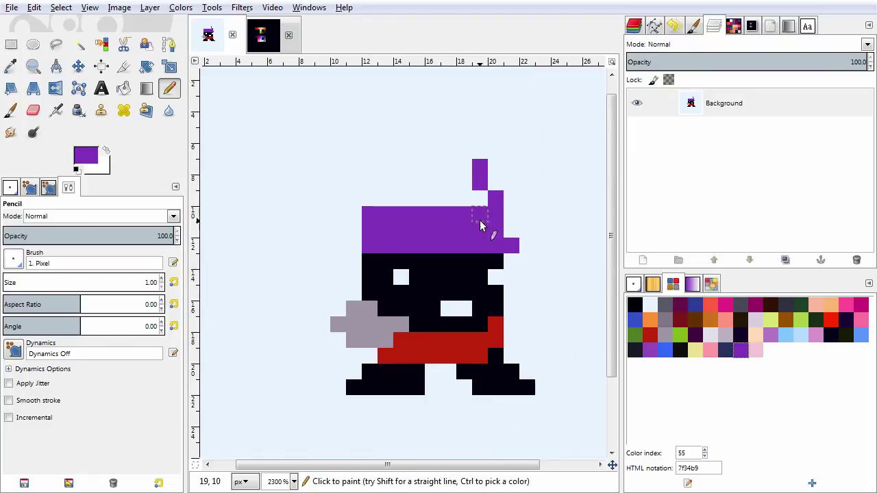
{"action": "scroll", "coordinate": [480, 247], "scroll_direction": "up", "scroll_amount": 1}
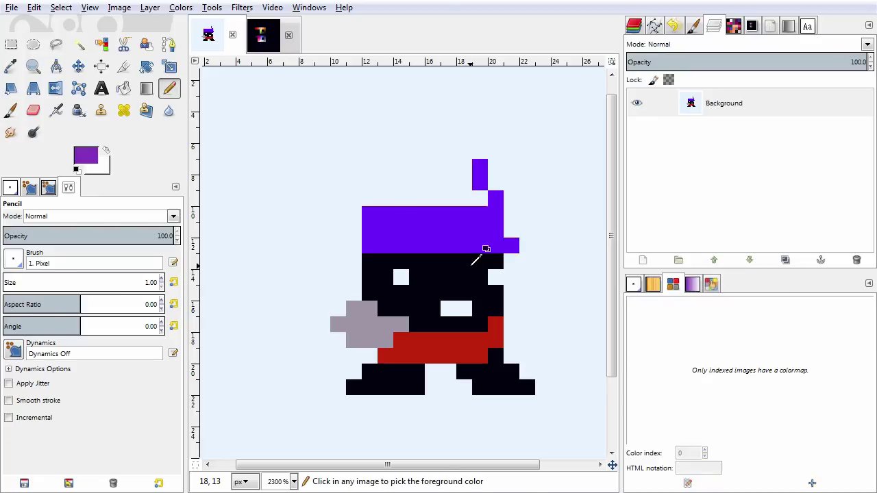
{"action": "scroll", "coordinate": [480, 264], "scroll_direction": "up", "scroll_amount": 1}
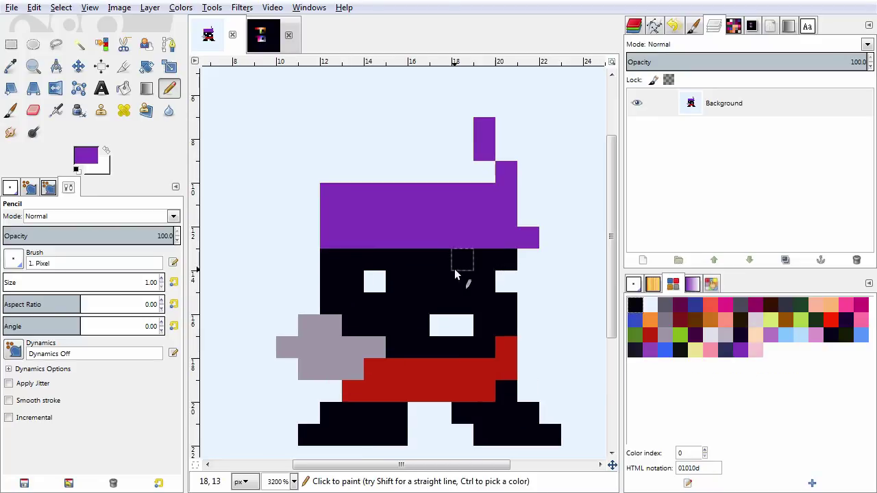
- Sample the character's black and choose the dark blue 282f59 from the colormap as the foreground color
{"action": "left_click", "coordinate": [468, 275], "text": "ctrl"}
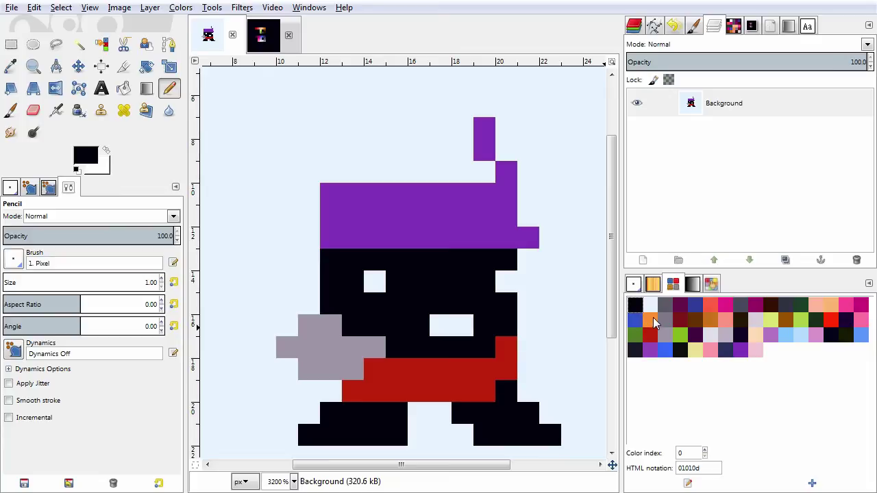
{"action": "left_click", "coordinate": [635, 350]}
{"action": "left_click", "coordinate": [724, 350]}
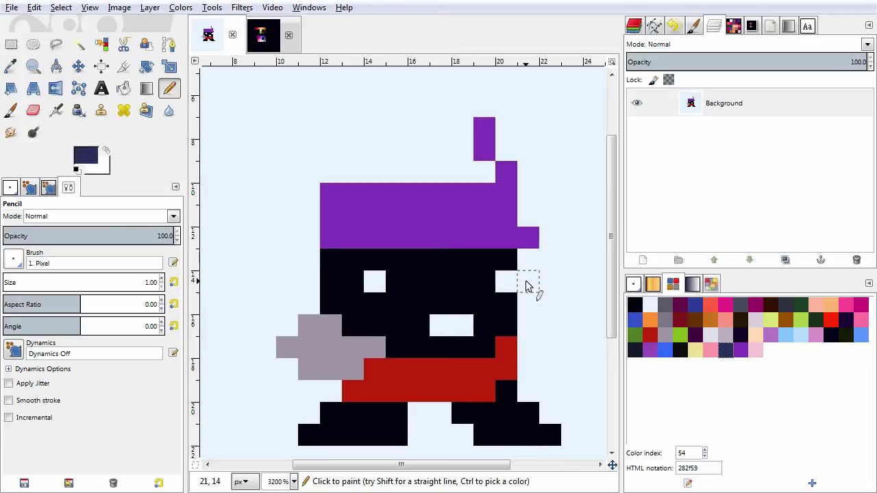
{"action": "scroll", "coordinate": [518, 263], "scroll_direction": "down", "scroll_amount": 1}
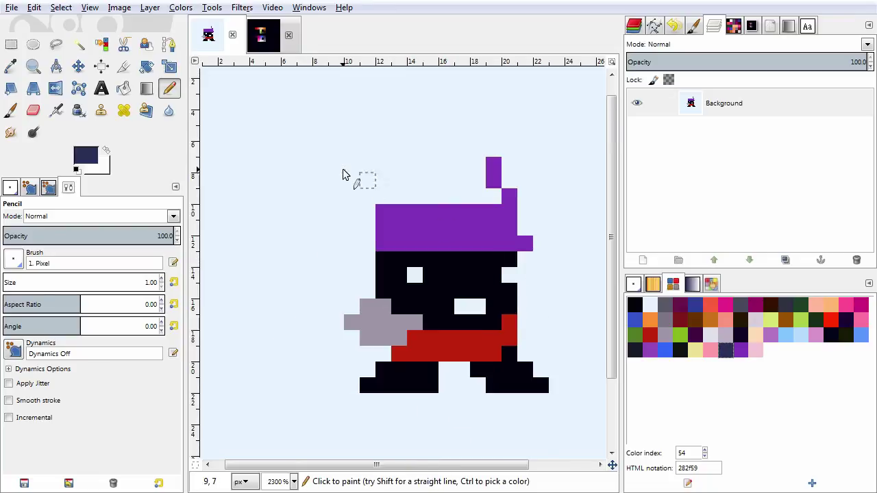
- Try selecting the character's black by color and the face with Fuzzy Select, and clear the selection
{"action": "left_click", "coordinate": [100, 44]}
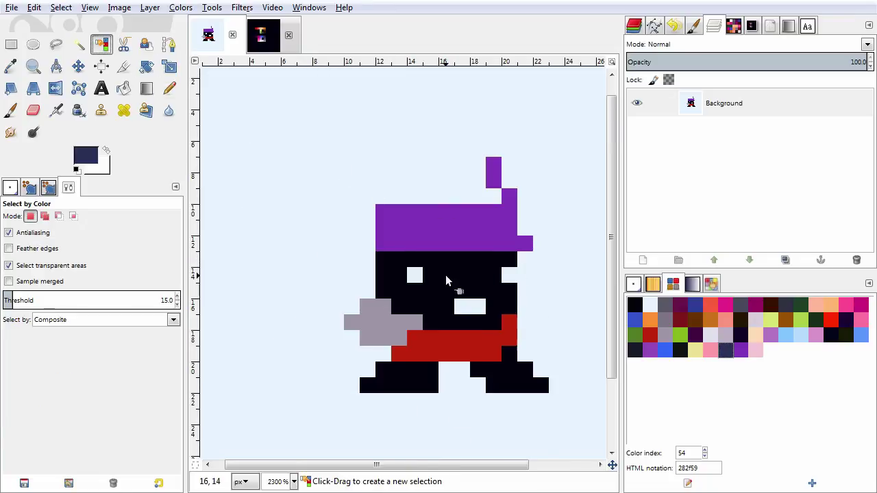
{"action": "left_click", "coordinate": [463, 277]}
{"action": "left_click", "coordinate": [80, 44]}
{"action": "left_click", "coordinate": [446, 272]}
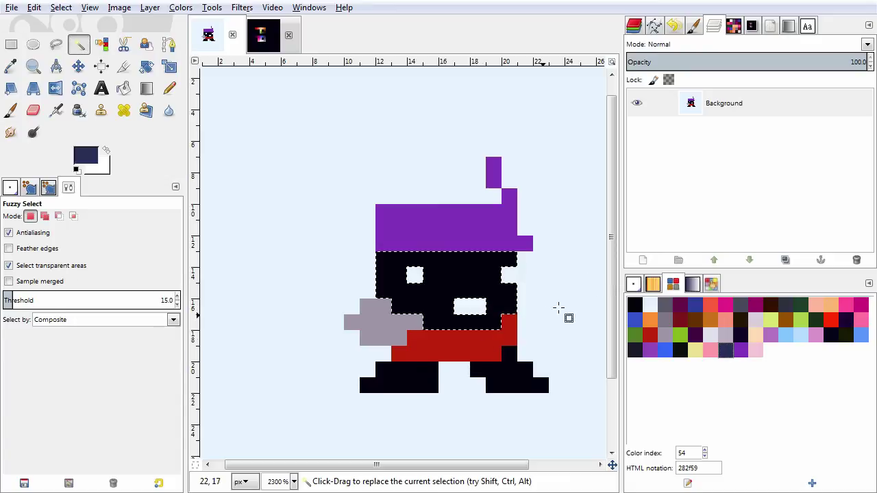
{"action": "key", "text": "r"}
{"action": "left_click", "coordinate": [596, 252]}
{"action": "scroll", "coordinate": [406, 333], "scroll_direction": "down", "scroll_amount": 2}
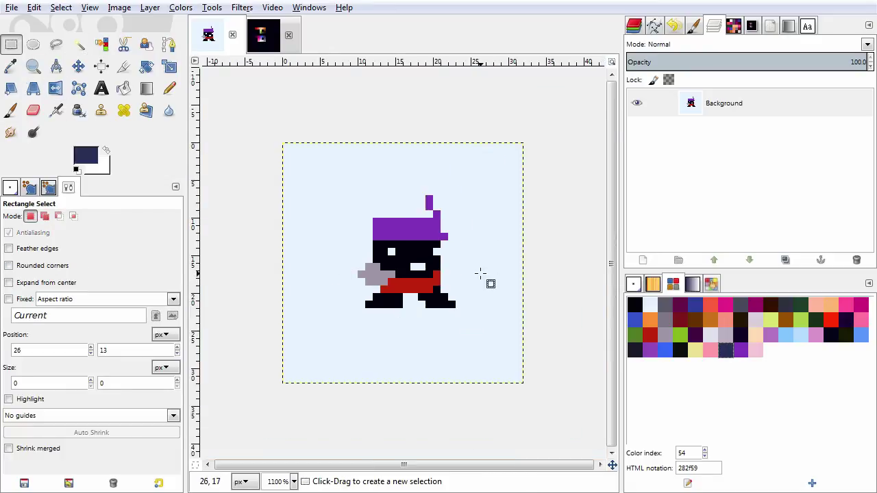
{"action": "left_click_drag", "start_coordinate": [509, 301], "coordinate": [539, 324]}
{"action": "left_click_drag", "start_coordinate": [505, 370], "coordinate": [511, 376]}
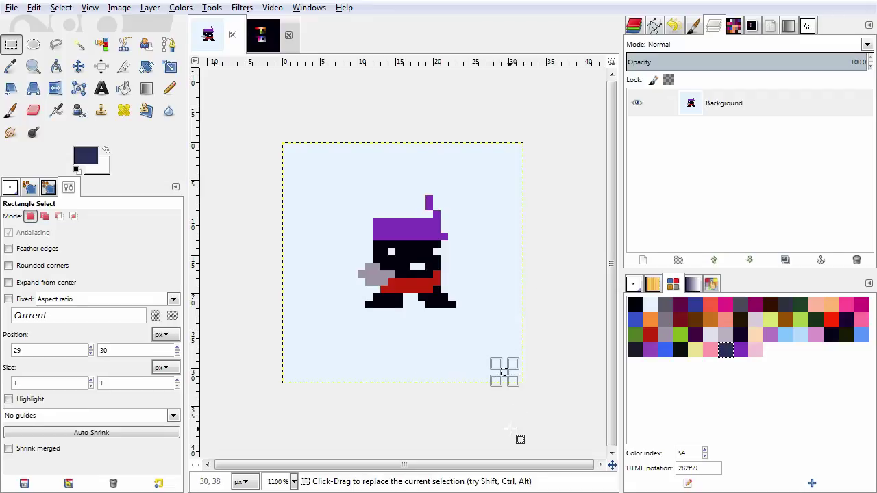
{"action": "left_click_drag", "start_coordinate": [509, 309], "coordinate": [524, 338]}
{"action": "left_click", "coordinate": [530, 404]}
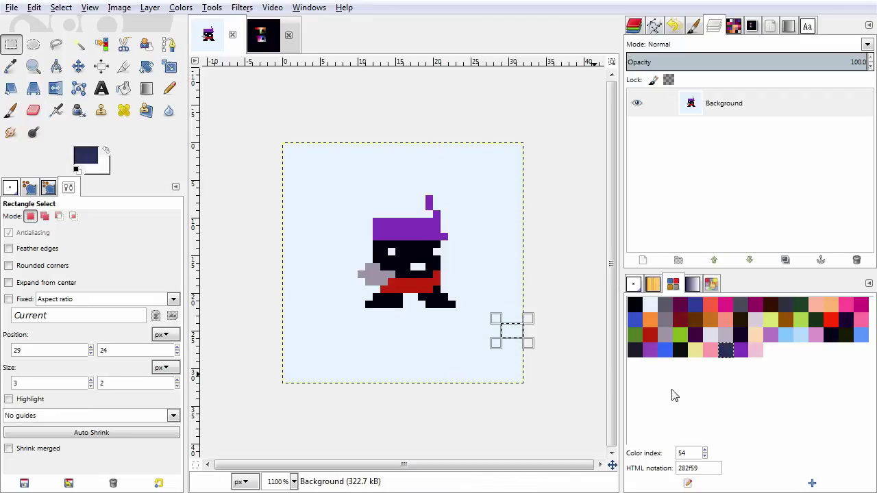
- Rearrange the image's colormap by sorting it on hue
{"action": "right_click", "coordinate": [776, 329]}
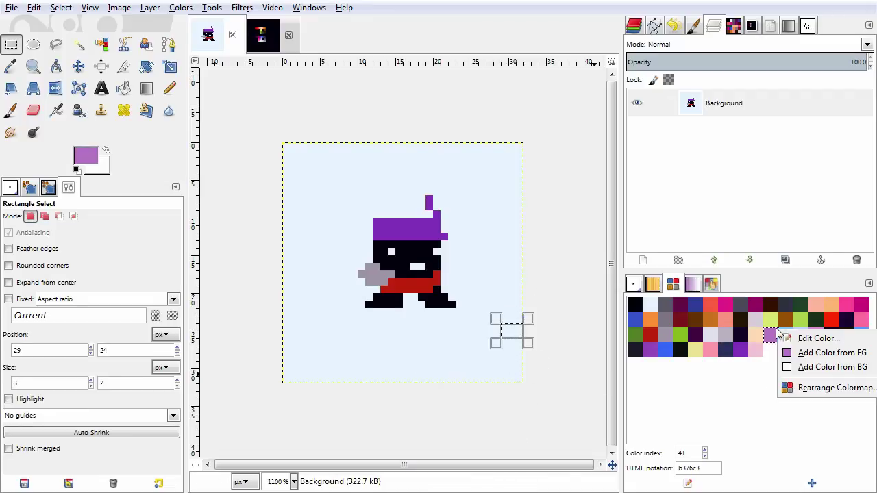
{"action": "left_click", "coordinate": [797, 388]}
{"action": "right_click", "coordinate": [361, 203]}
{"action": "left_click", "coordinate": [399, 211]}
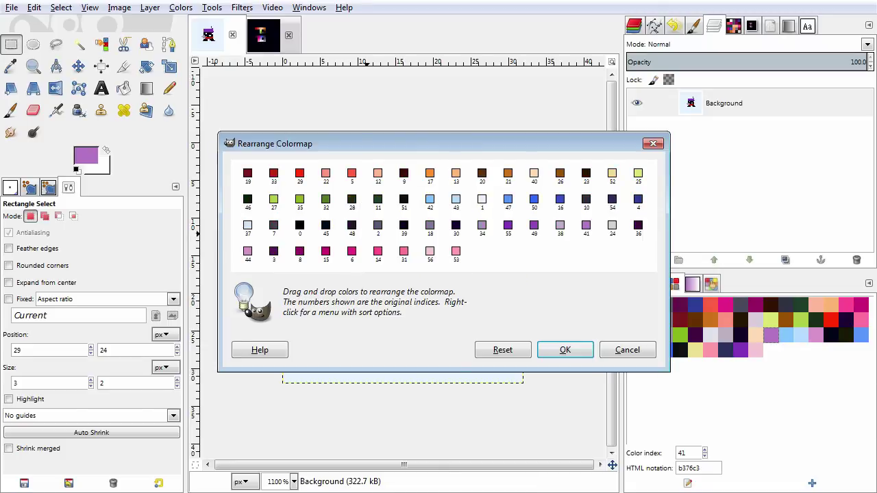
{"action": "left_click", "coordinate": [565, 350]}
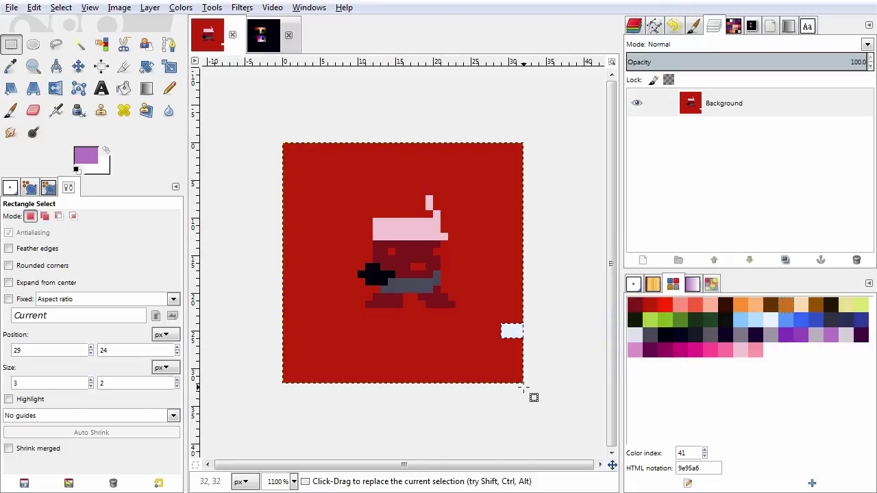
- Undo the hue sorting of the colormap and clear the rectangular selection
{"action": "key", "text": "ctrl+y"}
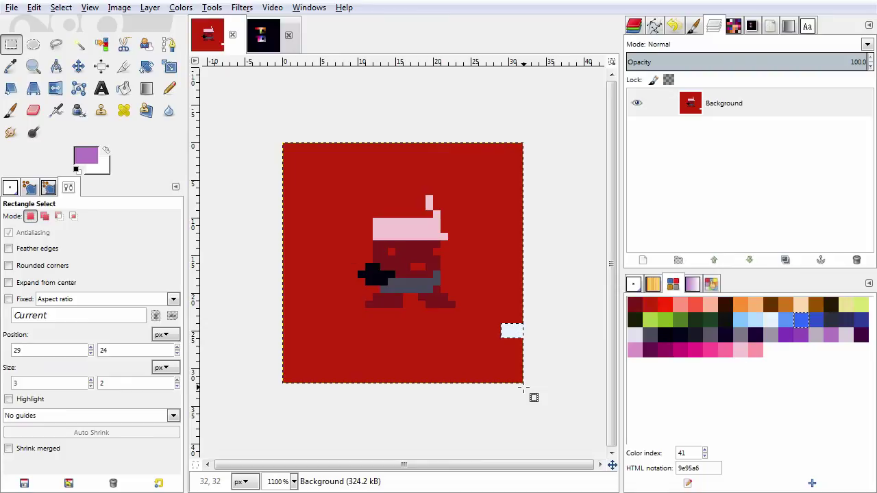
{"action": "key", "text": "ctrl+z"}
{"action": "key", "text": "ctrl+y"}
{"action": "key", "text": "ctrl+z"}
{"action": "left_click", "coordinate": [503, 258]}
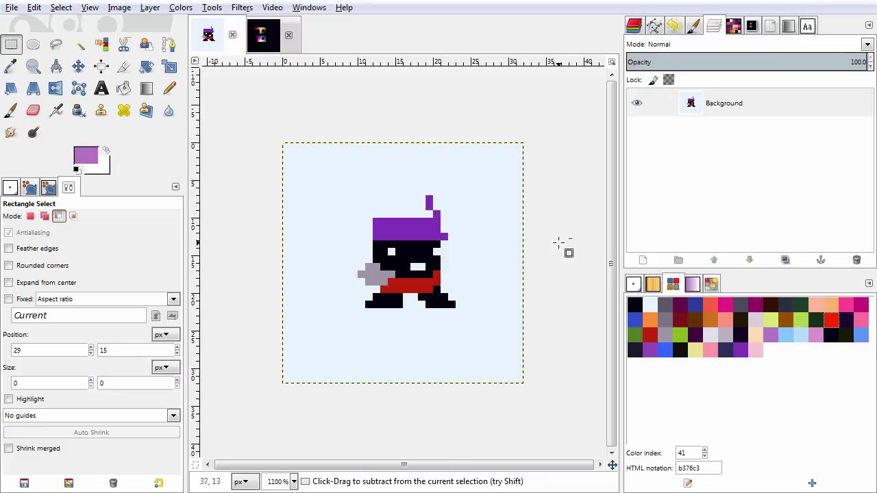
- Rearrange the image's colormap by sorting it on saturation
{"action": "right_click", "coordinate": [663, 305]}
{"action": "left_click", "coordinate": [712, 368]}
{"action": "right_click", "coordinate": [327, 183]}
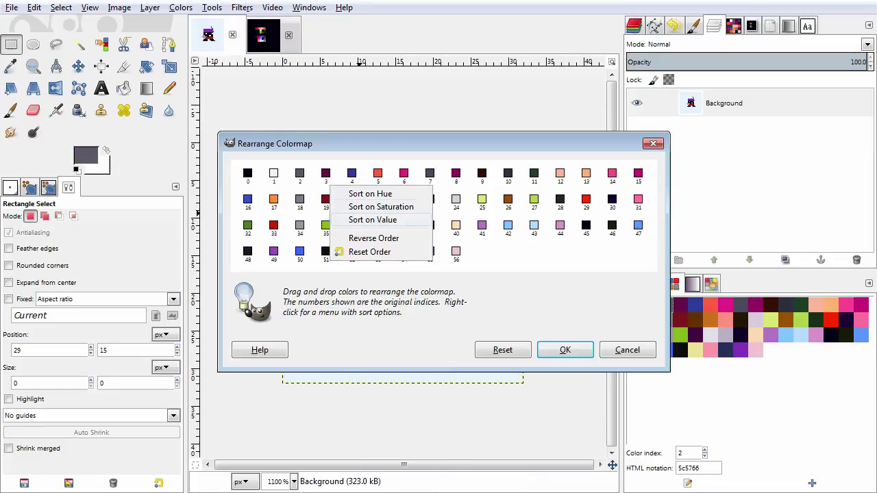
{"action": "left_click", "coordinate": [369, 204]}
{"action": "left_click", "coordinate": [565, 350]}
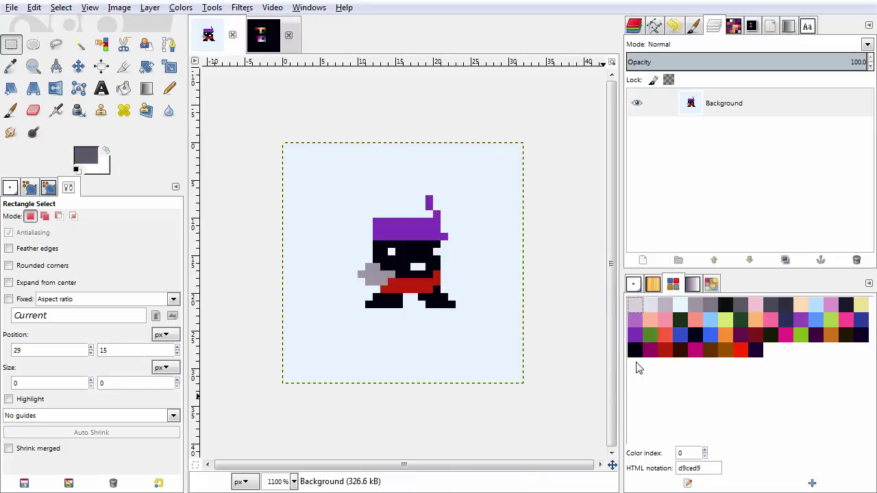
- Reset the colormap to its original order in the Rearrange Colormap dialog
{"action": "right_click", "coordinate": [680, 319]}
{"action": "left_click", "coordinate": [734, 377]}
{"action": "right_click", "coordinate": [400, 214]}
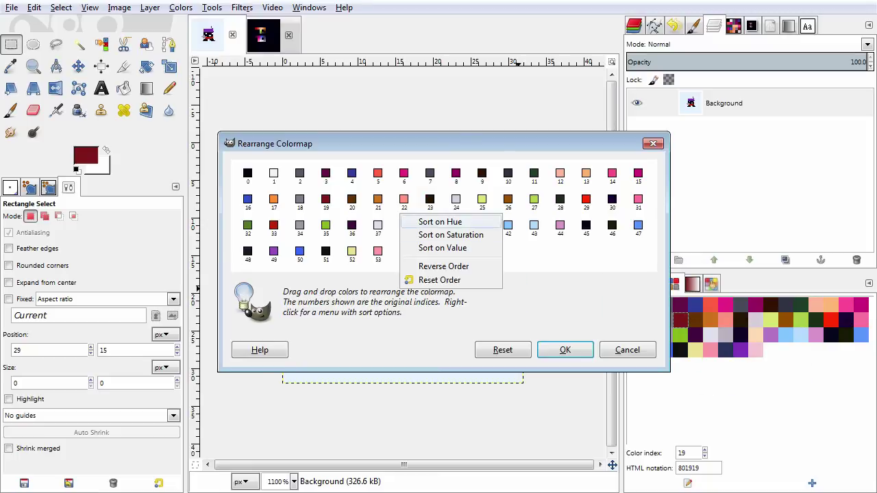
{"action": "left_click", "coordinate": [419, 280]}
{"action": "left_click", "coordinate": [565, 350]}
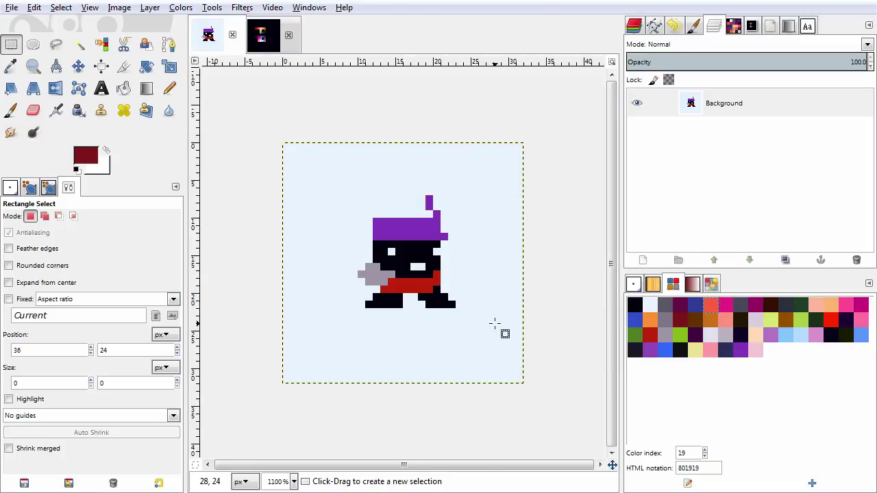
- Select the 8 × 2 pixel area over the end of the right foot, move it one pixel left and anchor it
{"action": "scroll", "coordinate": [423, 300], "scroll_direction": "up", "scroll_amount": 2, "text": "ctrl"}
{"action": "left_click_drag", "start_coordinate": [427, 326], "coordinate": [547, 356]}
{"action": "left_click_drag", "start_coordinate": [538, 366], "coordinate": [521, 369], "text": "ctrl+alt"}
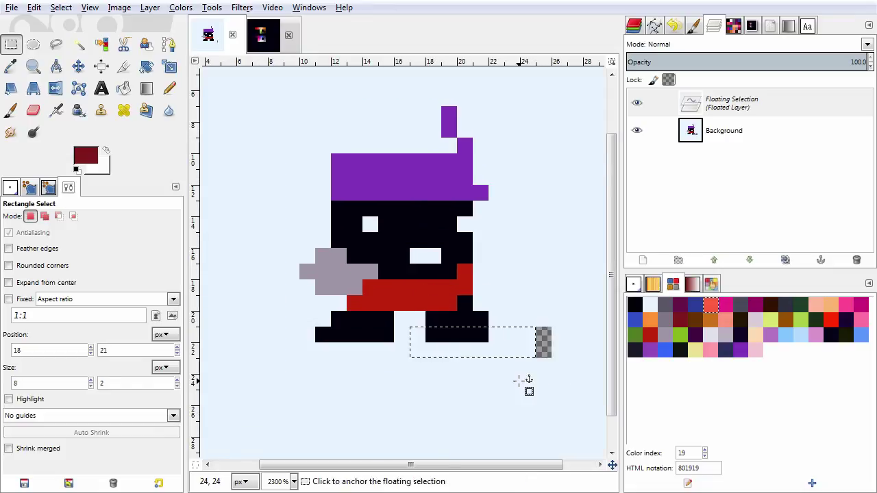
{"action": "left_click", "coordinate": [518, 381]}
- Sample the pale blue background colour (e6f3ff) and pencil it over the two vacated pixels right of the moved area
{"action": "key", "text": "n"}
{"action": "scroll", "coordinate": [523, 323], "scroll_direction": "up", "scroll_amount": 2, "text": "ctrl"}
{"action": "left_click", "coordinate": [526, 331], "text": "ctrl"}
{"action": "left_click_drag", "start_coordinate": [564, 349], "coordinate": [563, 378]}
- Erase the single black toe pixel sticking out of the left foot's outer end
{"action": "scroll", "coordinate": [540, 364], "scroll_direction": "down", "scroll_amount": 2, "text": "ctrl"}
{"action": "scroll", "coordinate": [304, 354], "scroll_direction": "up", "scroll_amount": 1, "text": "ctrl"}
{"action": "key", "text": "shift+e"}
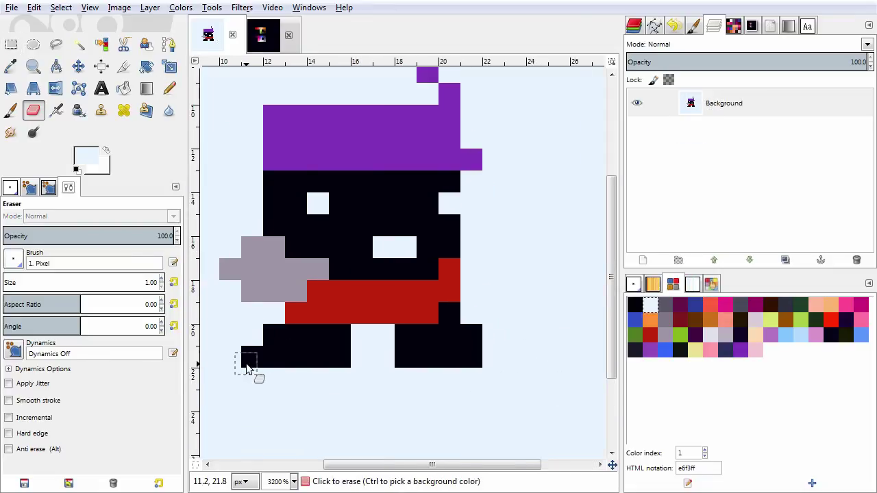
{"action": "left_click", "coordinate": [248, 368]}
- Try painting the outer edge pixels of the left leg in the background colour with the Pencil, and undo the strokes
{"action": "key", "text": "n"}
{"action": "scroll", "coordinate": [343, 319], "scroll_direction": "down", "scroll_amount": 1}
{"action": "scroll", "coordinate": [295, 329], "scroll_direction": "up", "scroll_amount": 2}
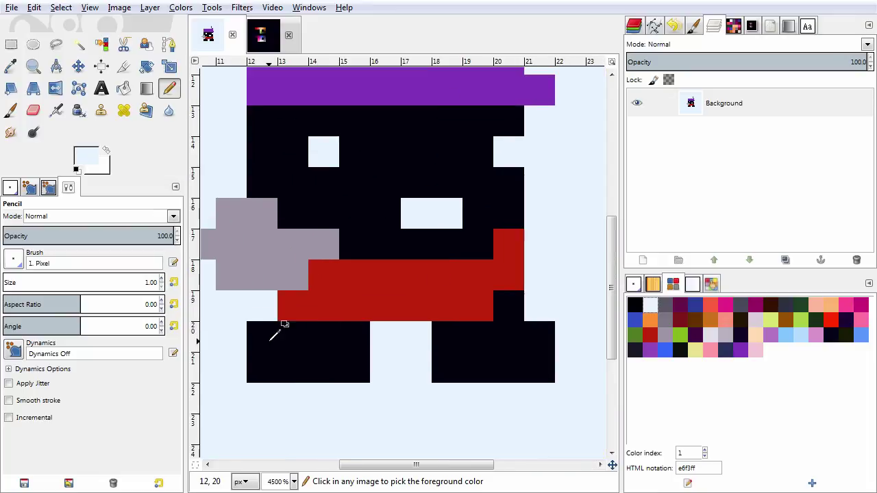
{"action": "left_click", "coordinate": [269, 341]}
{"action": "left_click", "coordinate": [258, 364]}
{"action": "key", "text": "ctrl+z"}
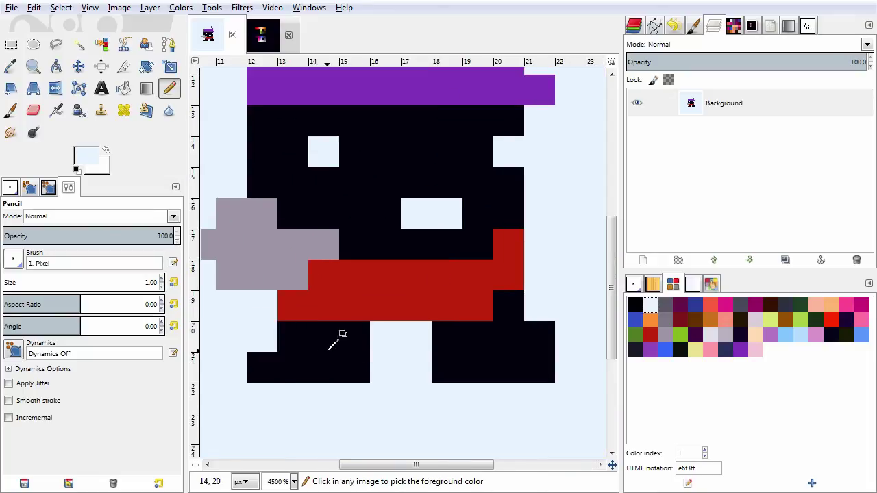
{"action": "key", "text": "ctrl+z"}
- Sample the body's near-black colour (01010d) and pencil a small hand below the outer end of the grey shape
{"action": "scroll", "coordinate": [287, 302], "scroll_direction": "down", "scroll_amount": 2}
{"action": "scroll", "coordinate": [289, 261], "scroll_direction": "up", "scroll_amount": 1}
{"action": "left_click", "coordinate": [289, 255], "text": "ctrl"}
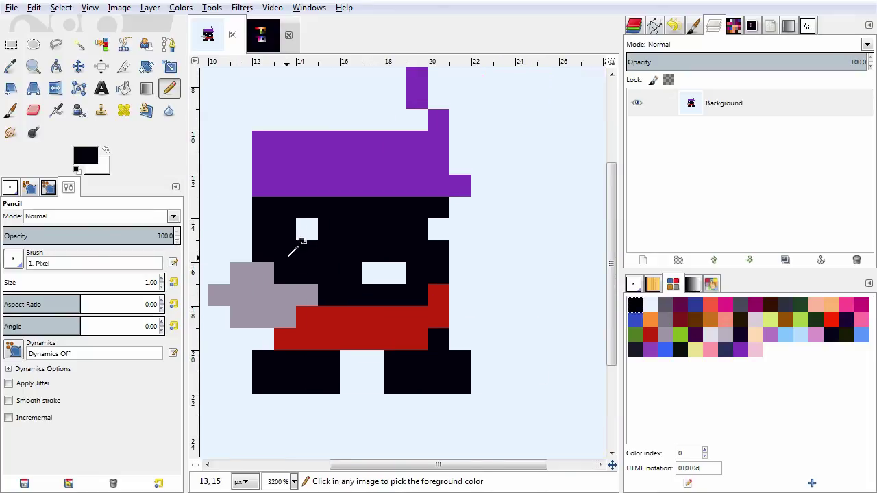
{"action": "left_click", "coordinate": [219, 318]}
{"action": "left_click", "coordinate": [241, 338]}
- Pencil a black arm 3 pixels long and 2 pixels high extending right from the red scarf's end
{"action": "scroll", "coordinate": [274, 343], "scroll_direction": "down", "scroll_amount": 1}
{"action": "scroll", "coordinate": [370, 319], "scroll_direction": "up", "scroll_amount": 2}
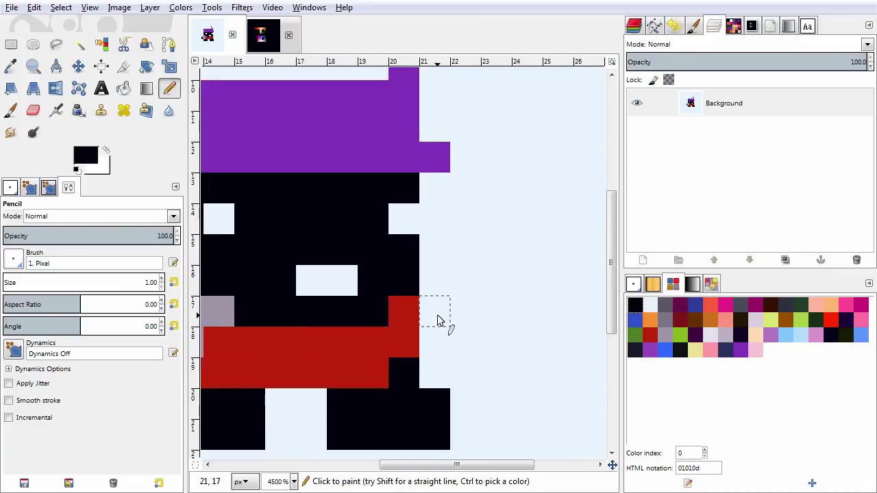
{"action": "left_click_drag", "start_coordinate": [437, 320], "coordinate": [457, 337]}
{"action": "scroll", "coordinate": [445, 329], "scroll_direction": "down", "scroll_amount": 3}
{"action": "scroll", "coordinate": [481, 265], "scroll_direction": "up", "scroll_amount": 2}
{"action": "left_click_drag", "start_coordinate": [499, 274], "coordinate": [496, 289]}
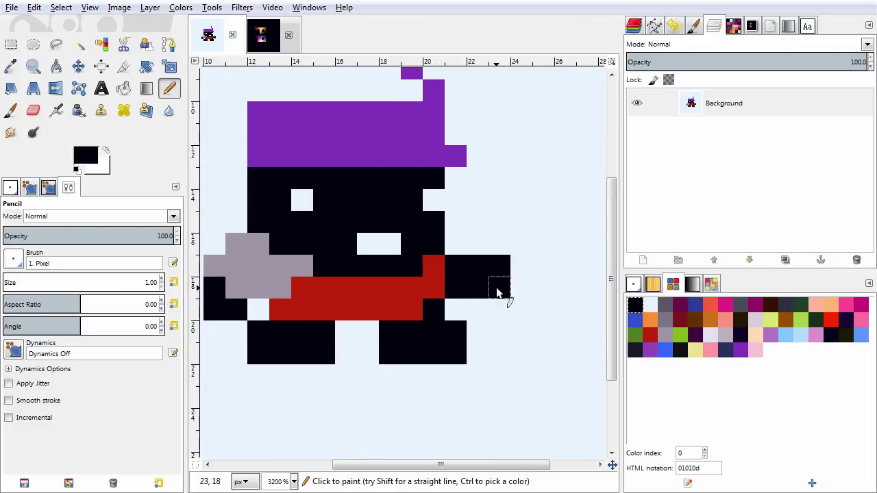
{"action": "scroll", "coordinate": [484, 266], "scroll_direction": "down", "scroll_amount": 4}
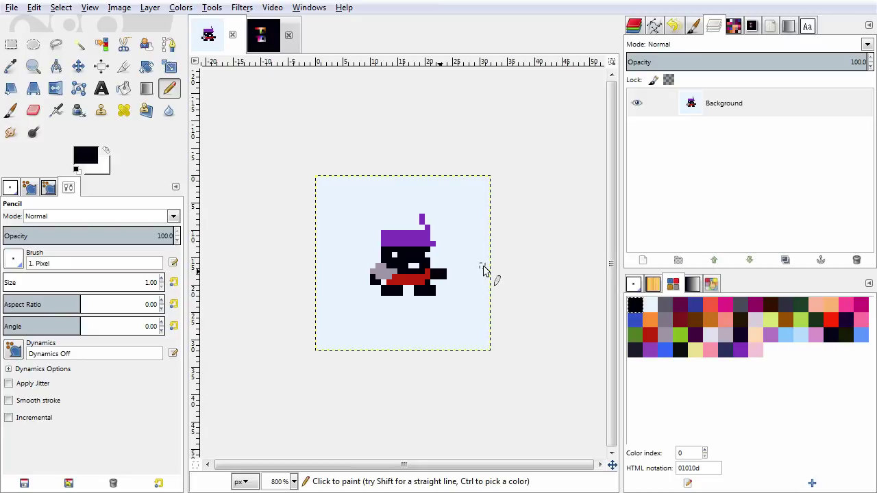